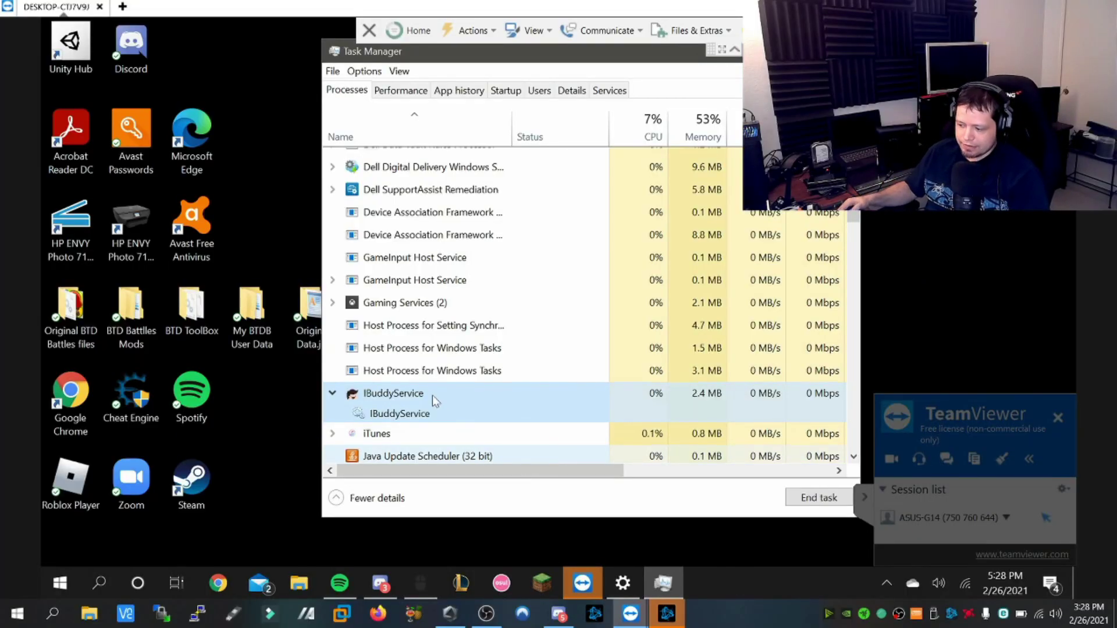
- Scroll the Settings Apps & features list, then minimize Task Manager so the list stays in front
click(621, 583)
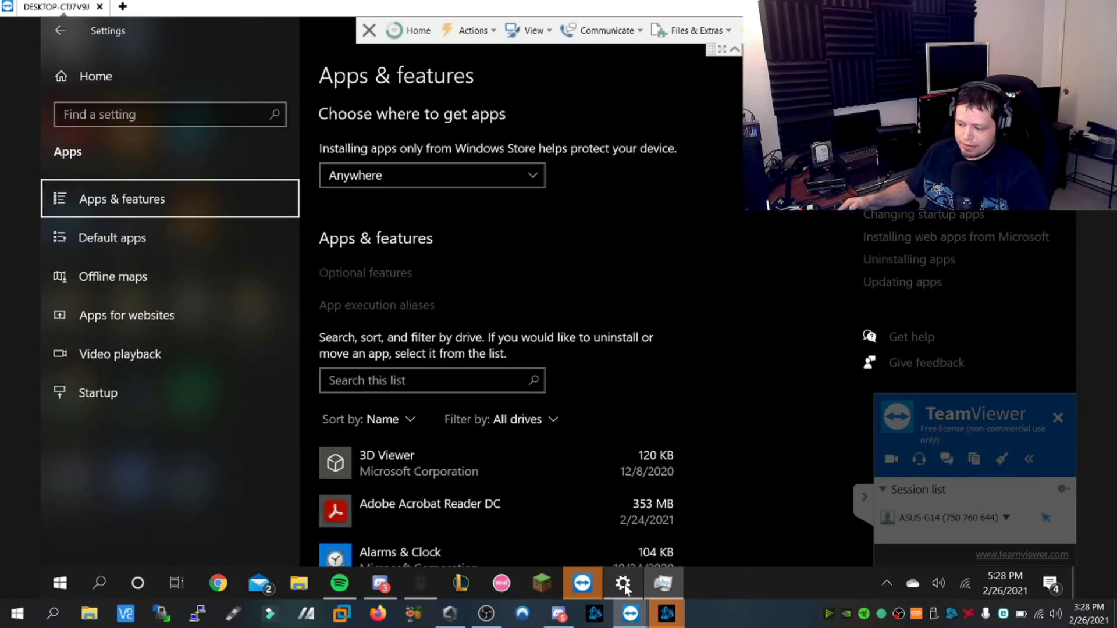
scroll(411, 452, down, 10)
scroll(411, 452, down, 10)
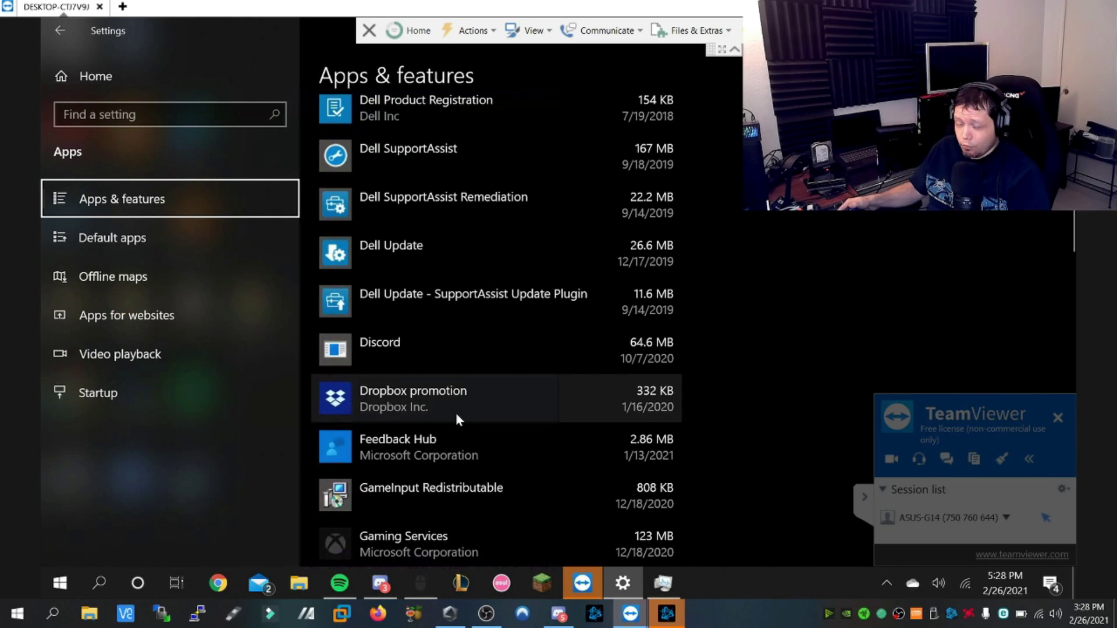
click(663, 583)
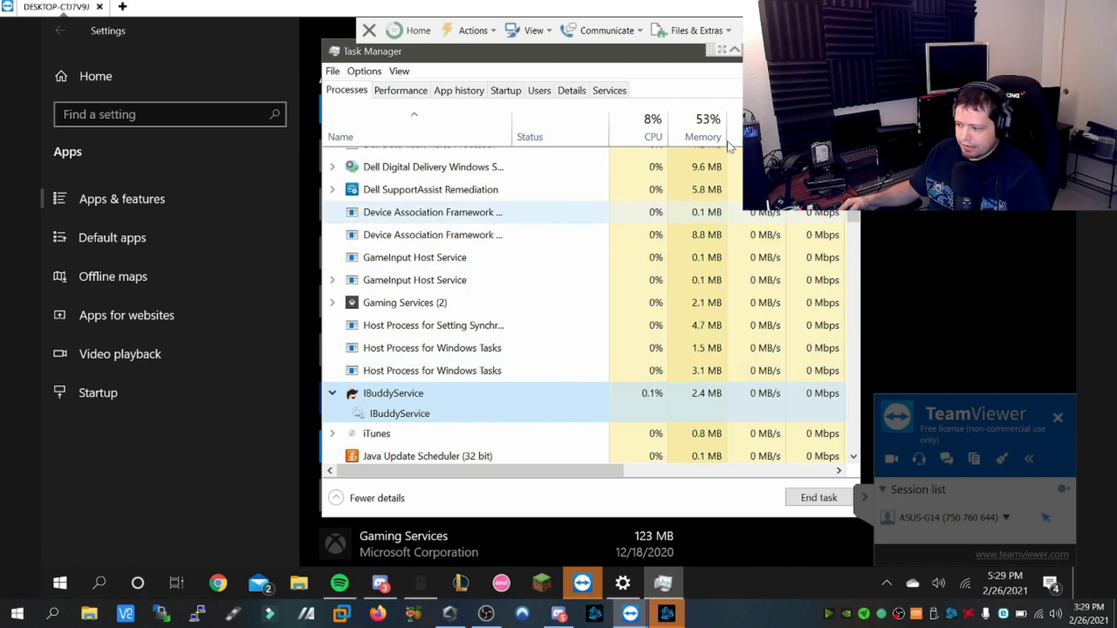
click(796, 51)
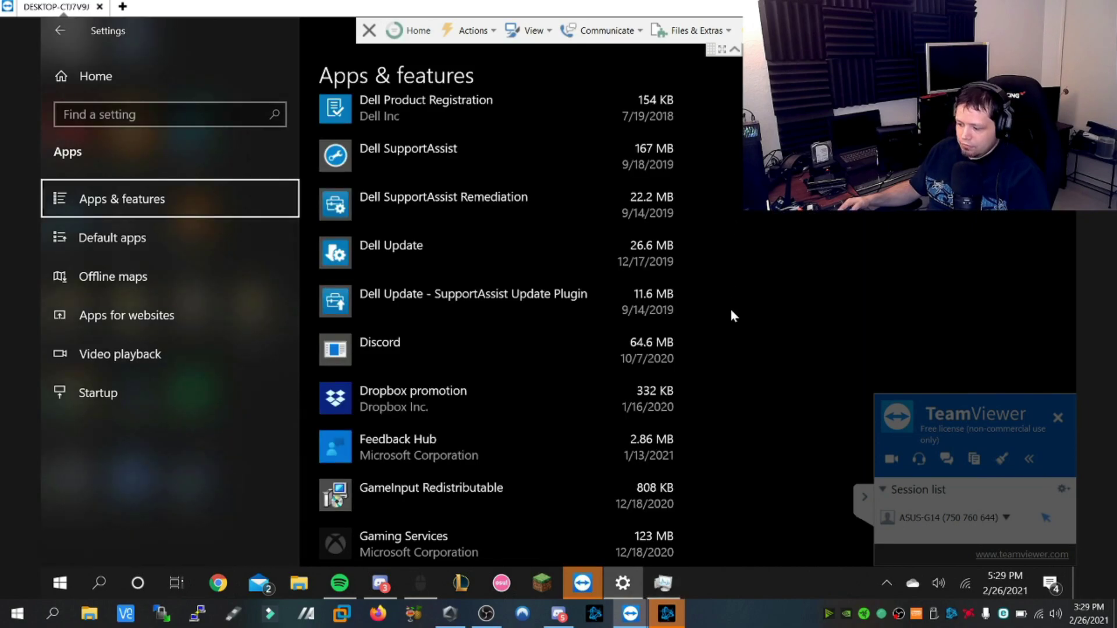
- Open Downloads in a maximized File Explorer showing tdsskiller, AdwCleaner, mbar and RogueKiller_setup
click(299, 585)
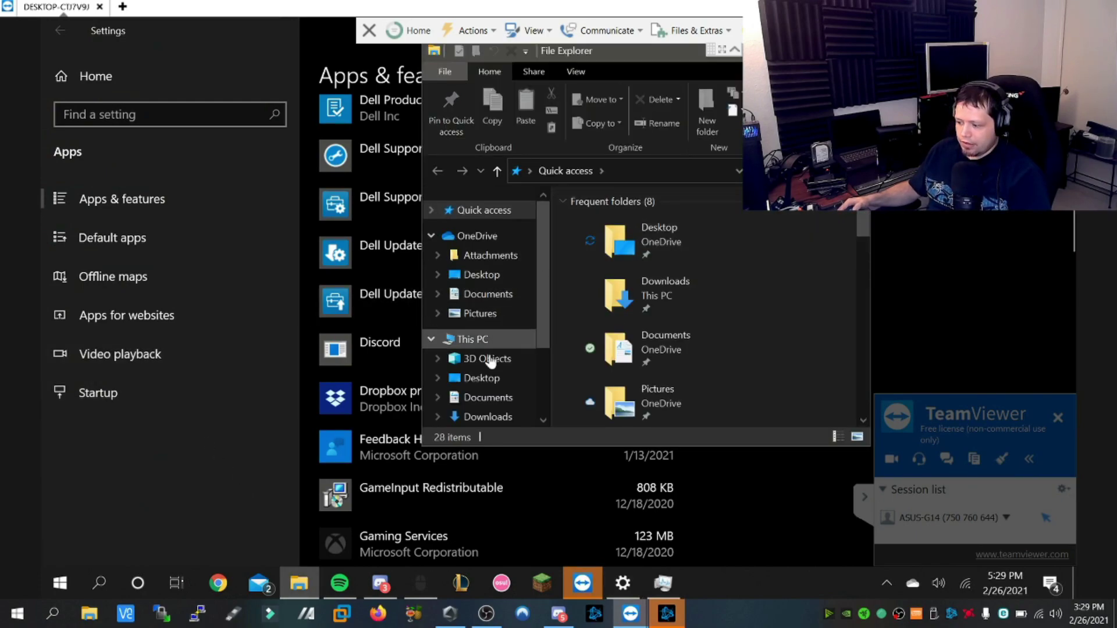
click(483, 417)
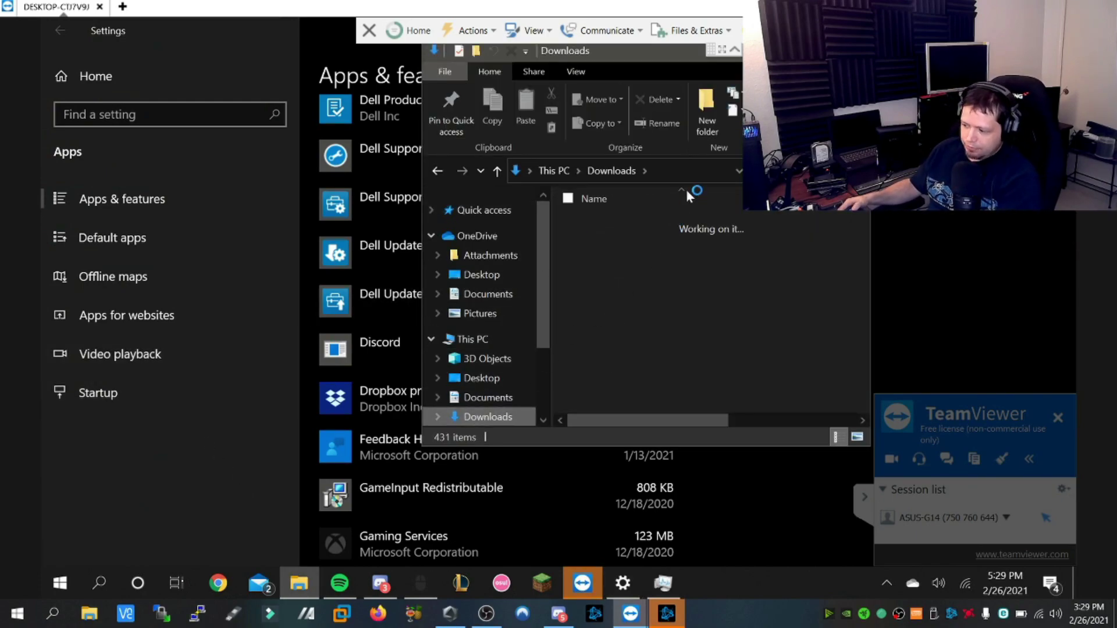
key(super+Up)
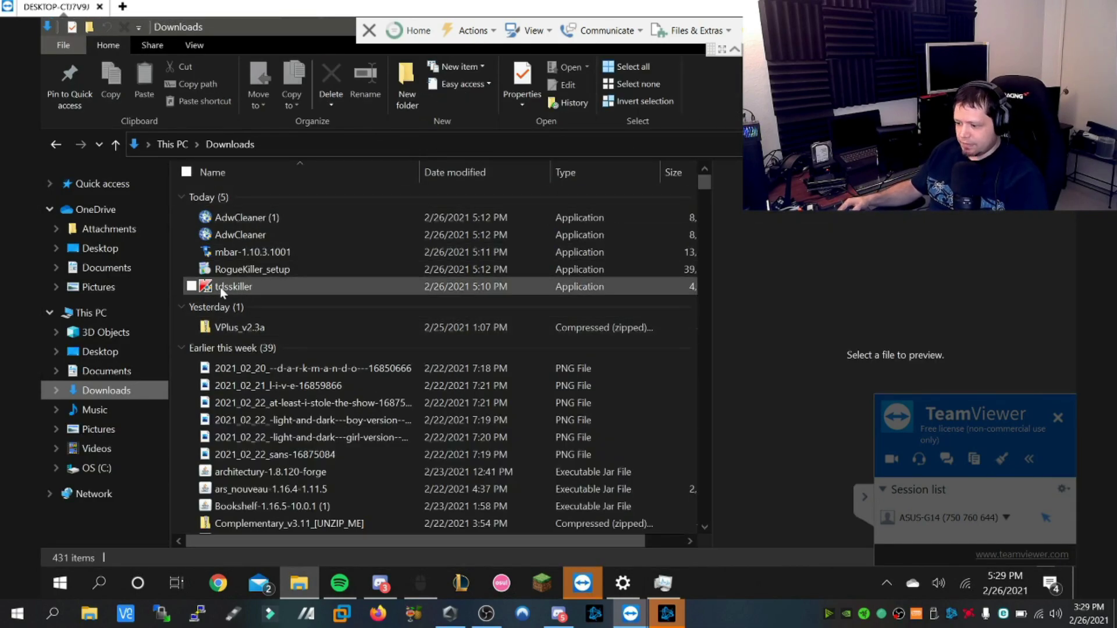
mouse_move(221, 291)
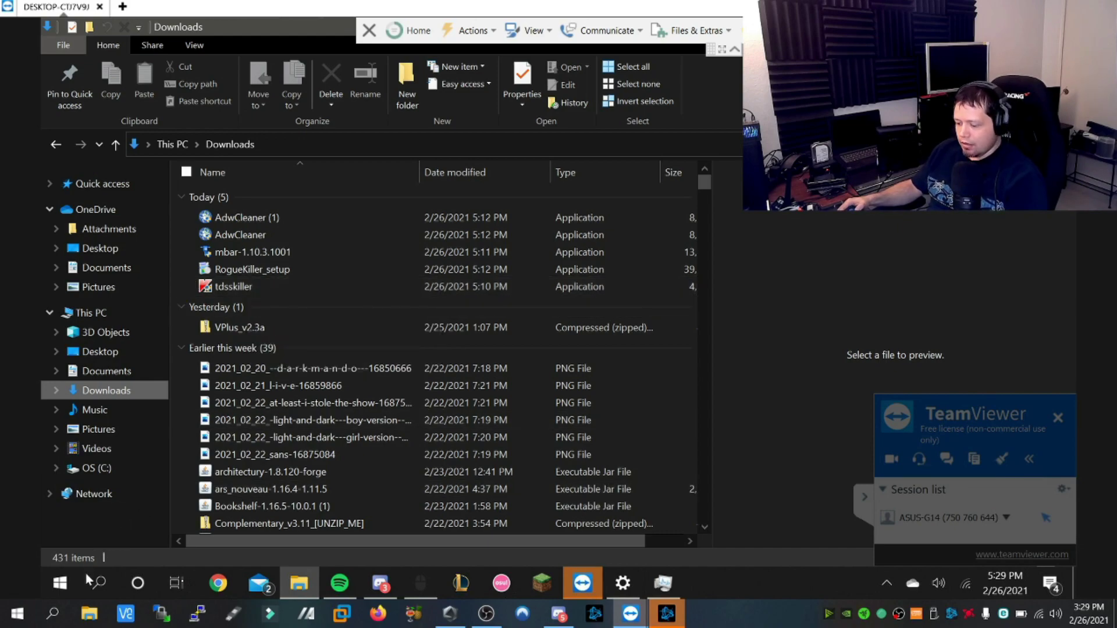
- Launch cmd.exe from the Run dialog as administrator, approving the UAC prompt
click(98, 584)
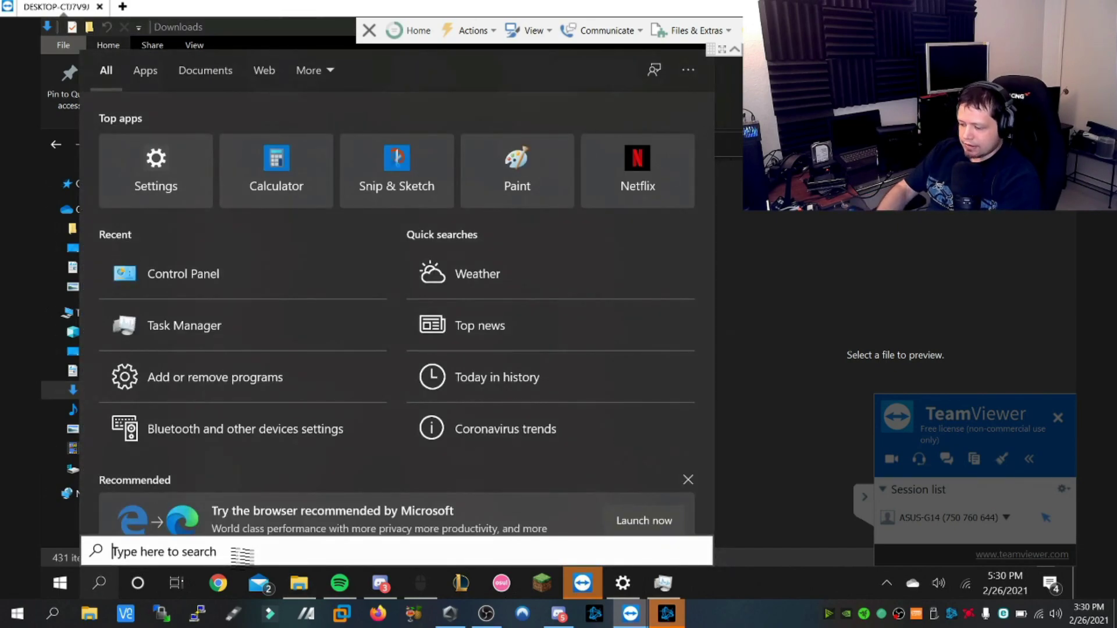
text(cmd)
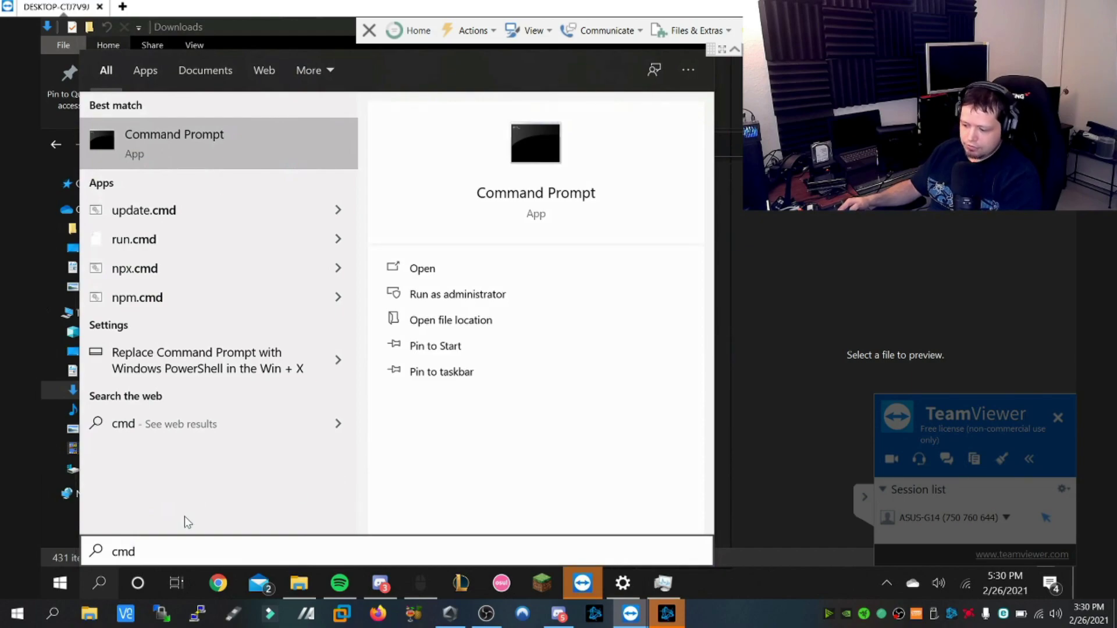
key(super+r)
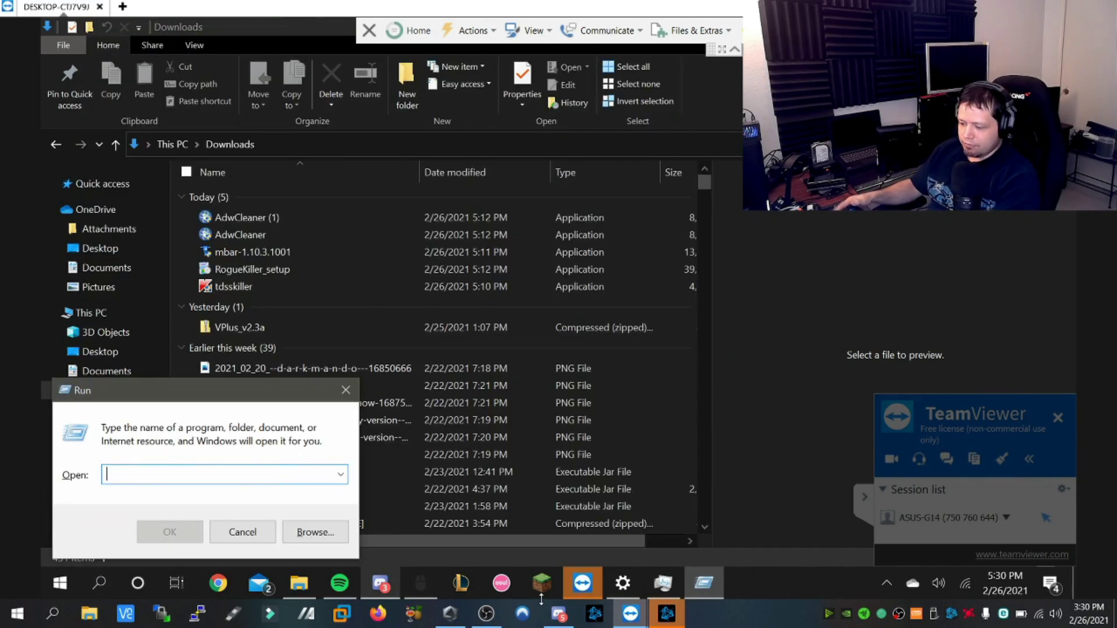
text(cmd.exe)
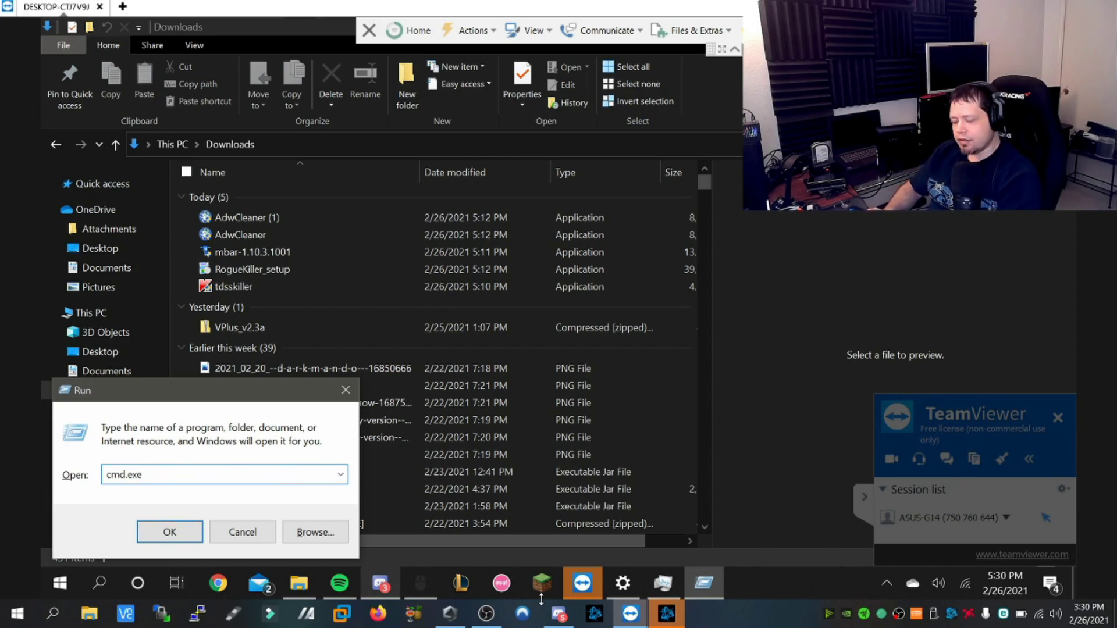
key(ctrl+shift+Return)
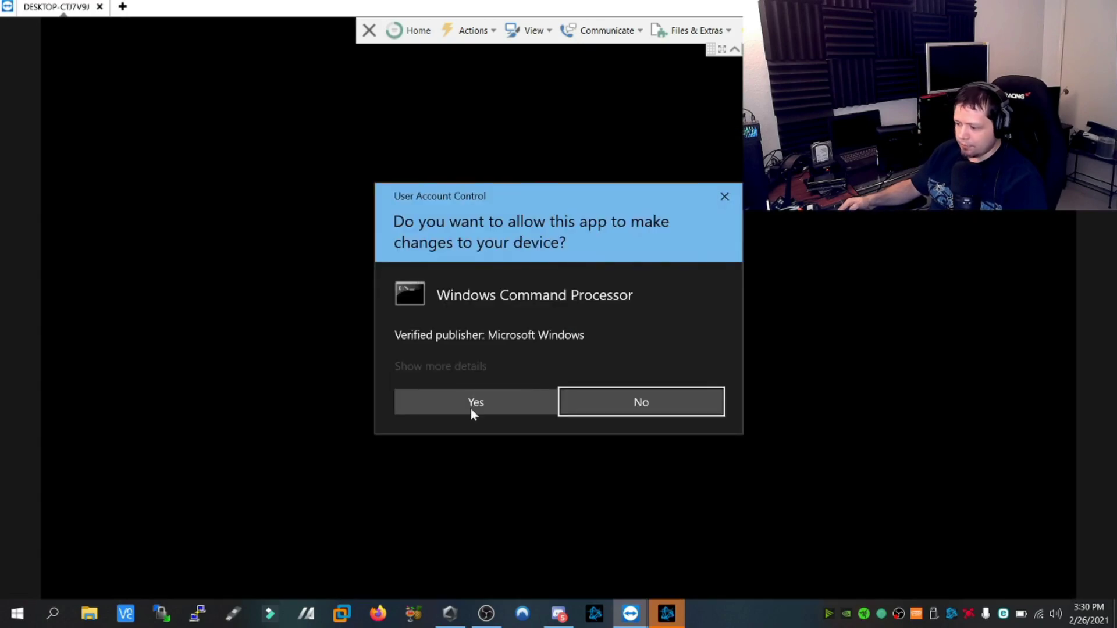
click(472, 412)
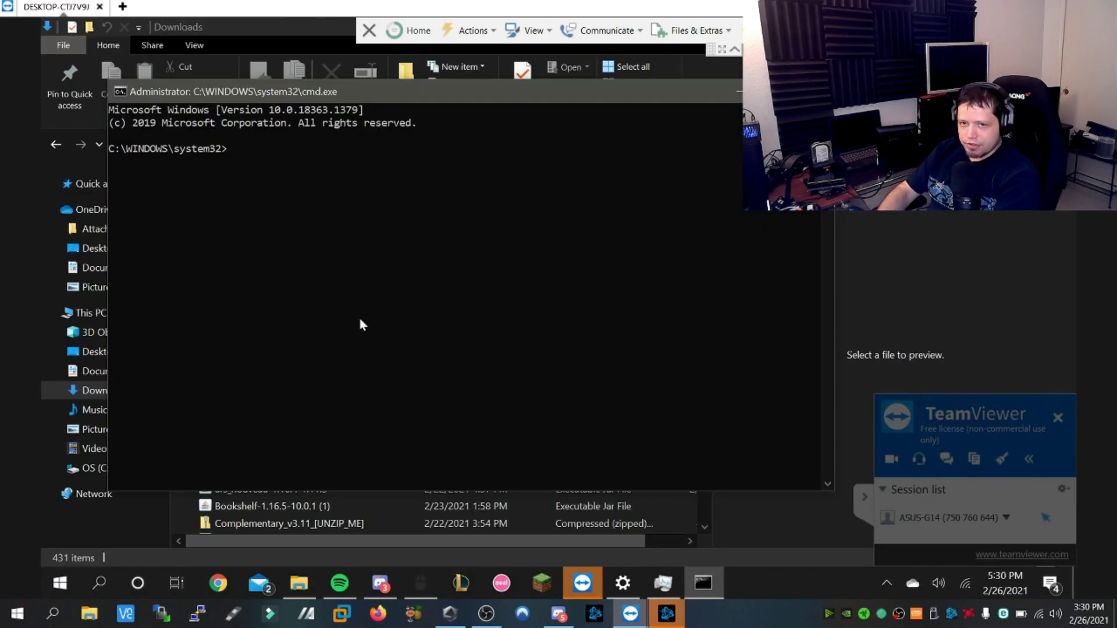
- Run SFC /scannow until it reports no integrity violations
text(SFC )
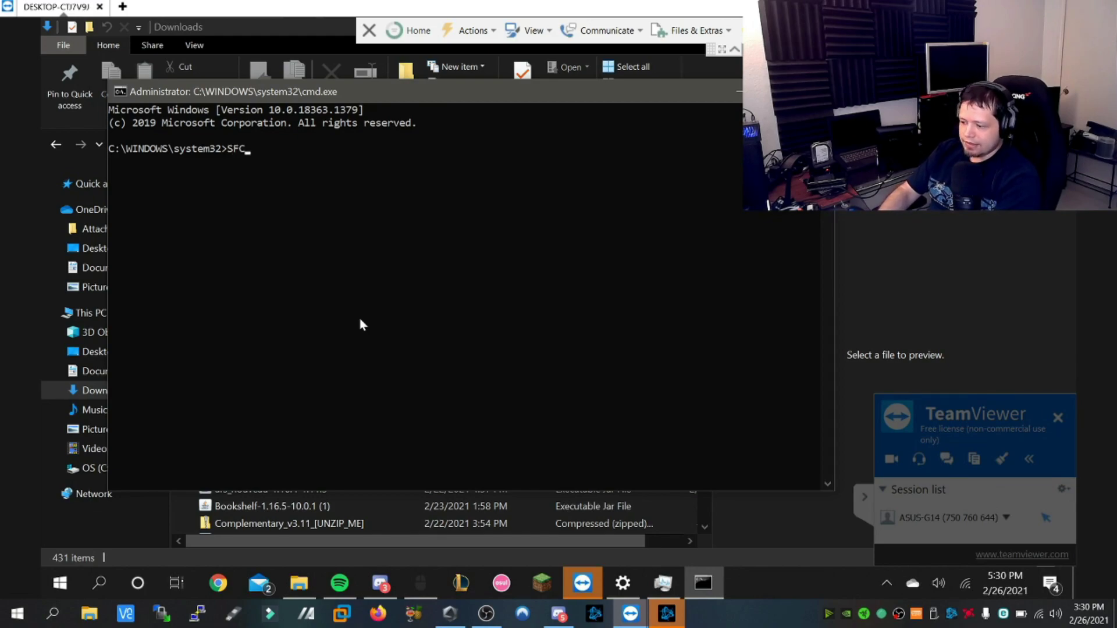
text(/scannow)
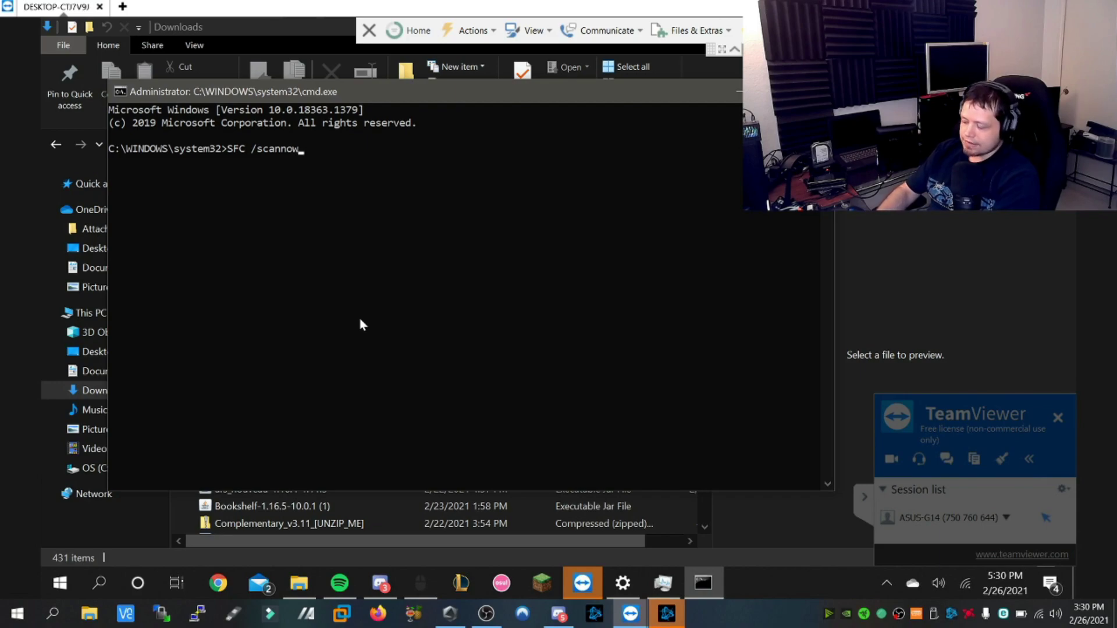
key(Return)
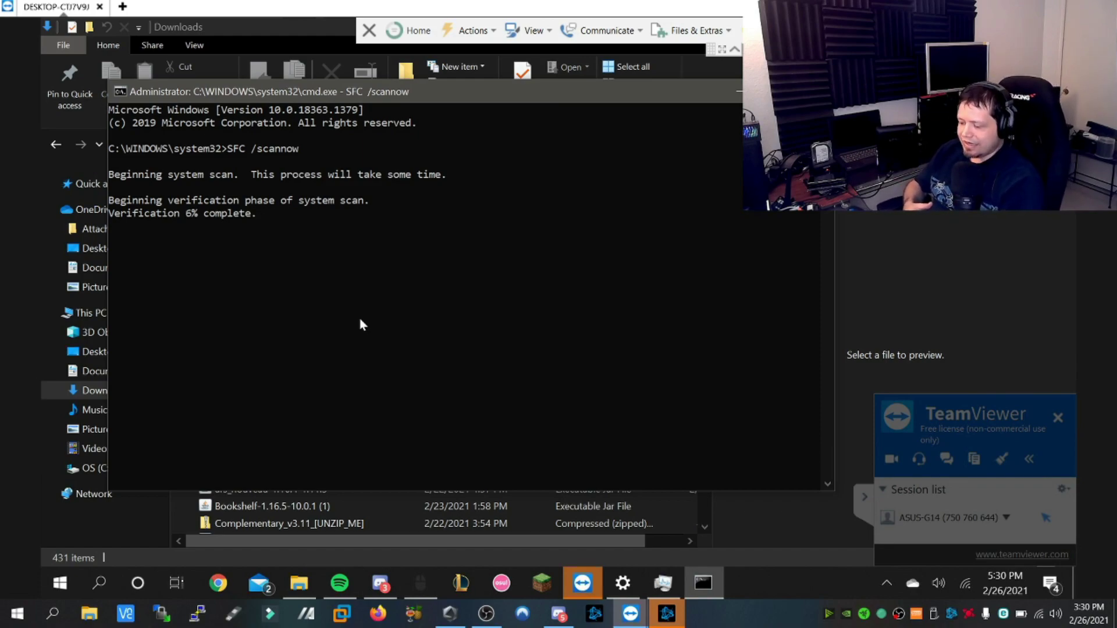
click(280, 241)
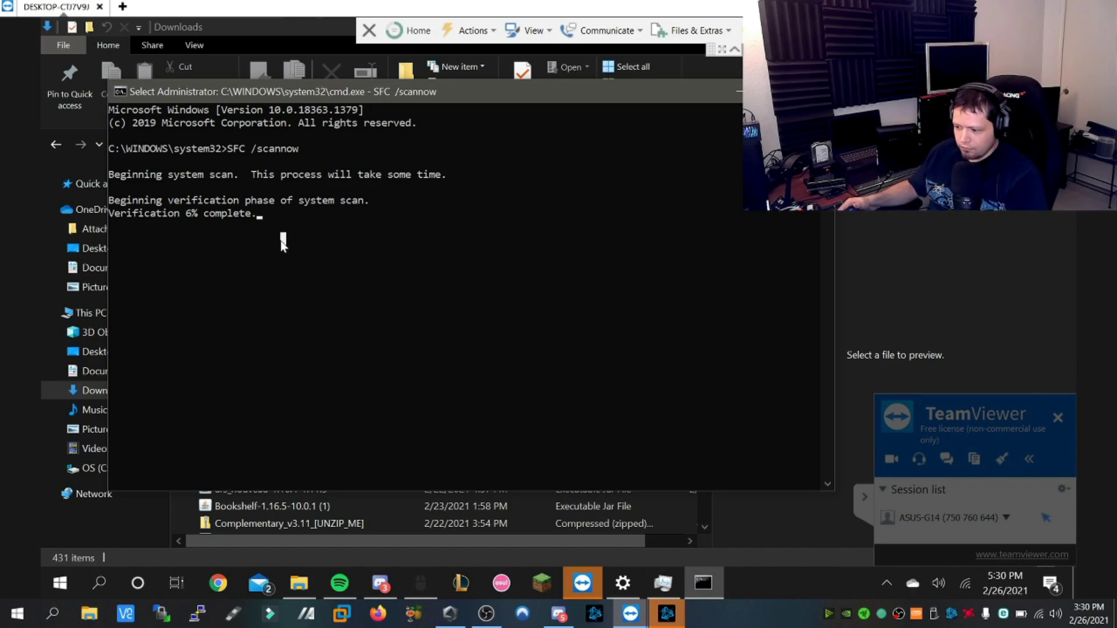
click(301, 215)
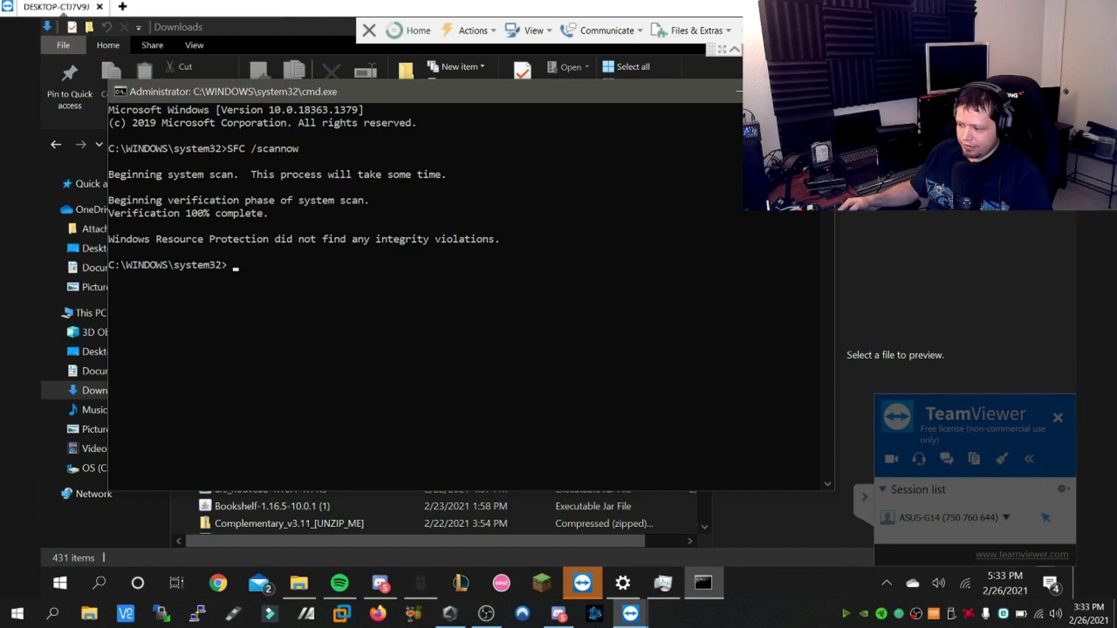
- Close the Command Prompt and launch tdsskiller from the Downloads folder
key(alt+F4)
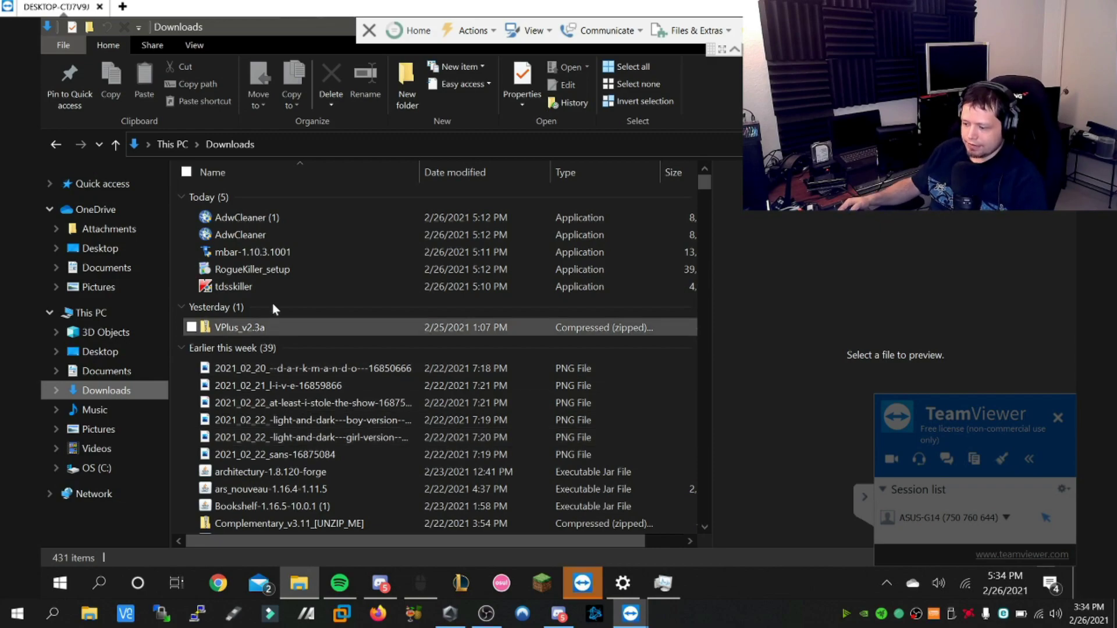
mouse_move(257, 285)
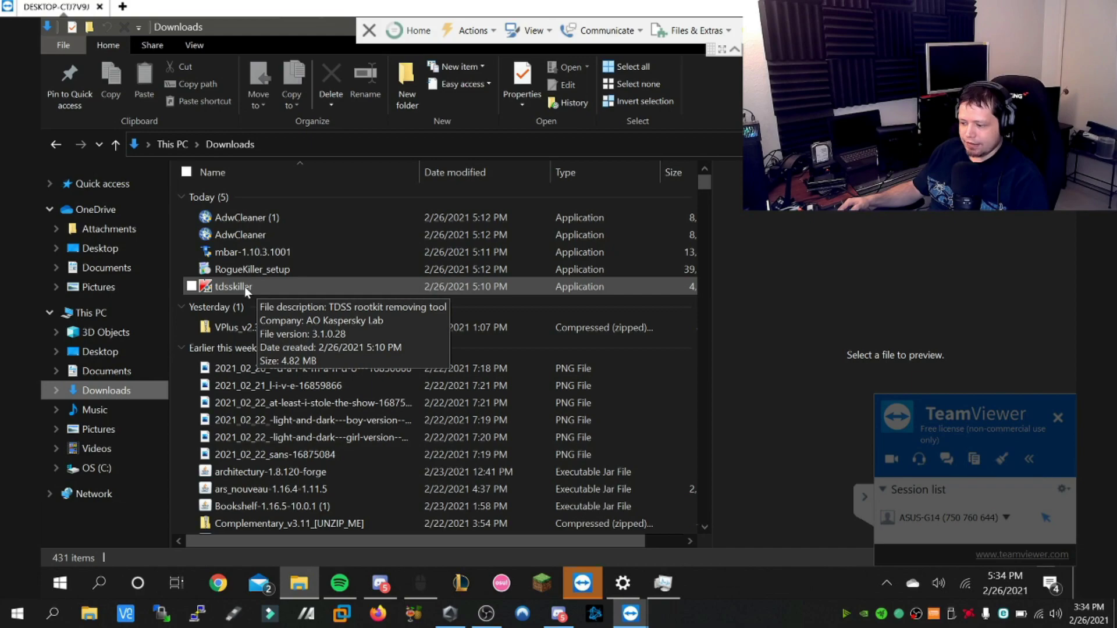
double_click(245, 287)
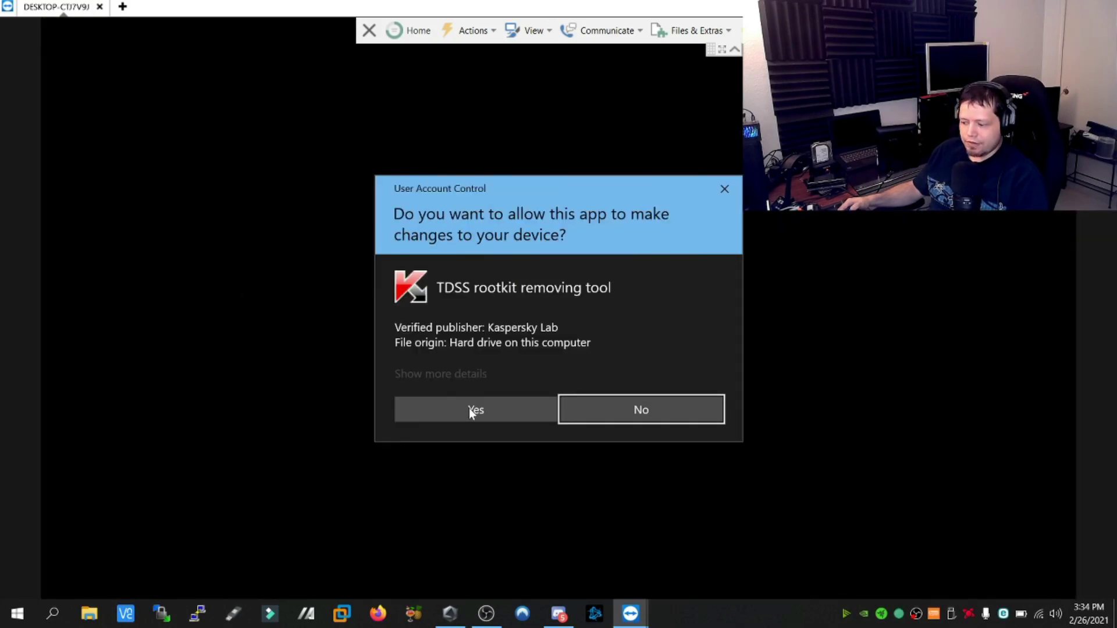
- Allow TDSSKiller, accept its EULA and KSN Statement, and enable Loaded modules scanning
click(470, 410)
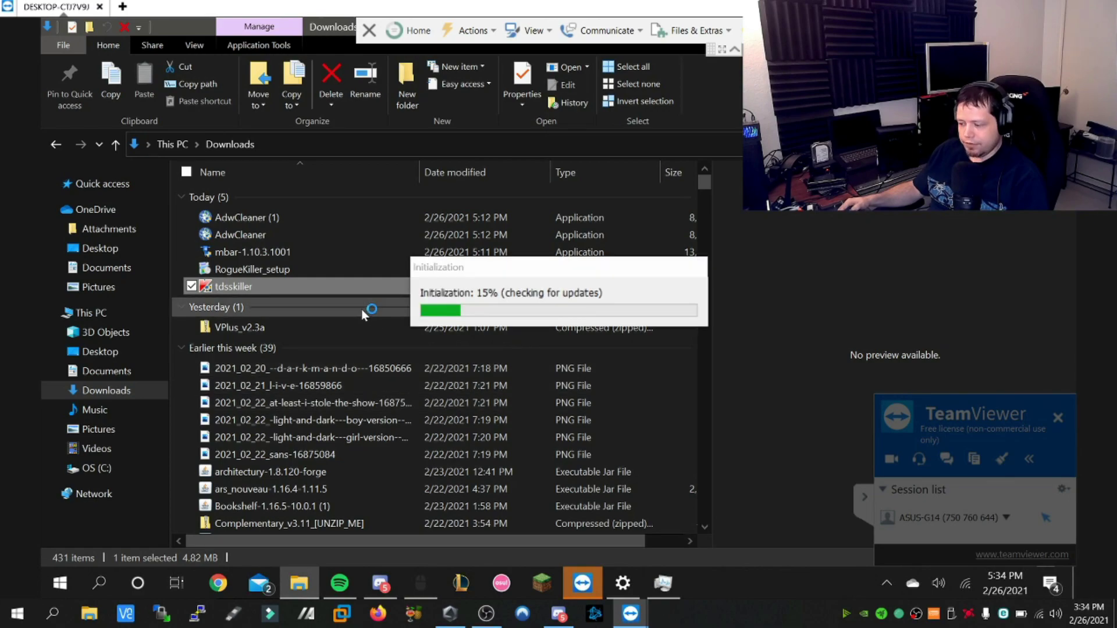
click(693, 366)
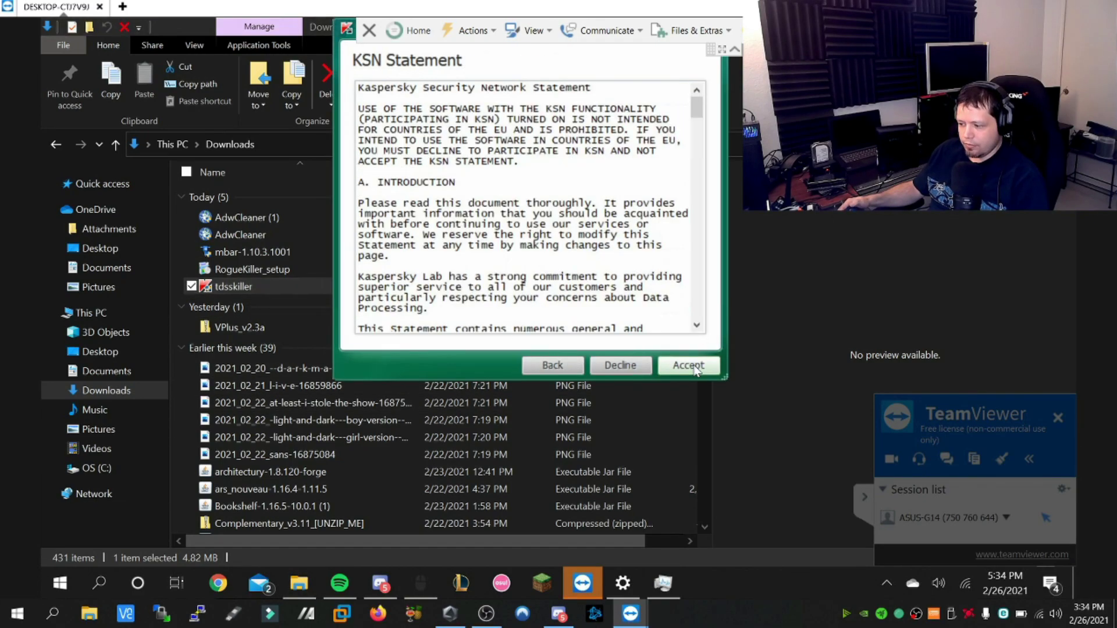
click(682, 367)
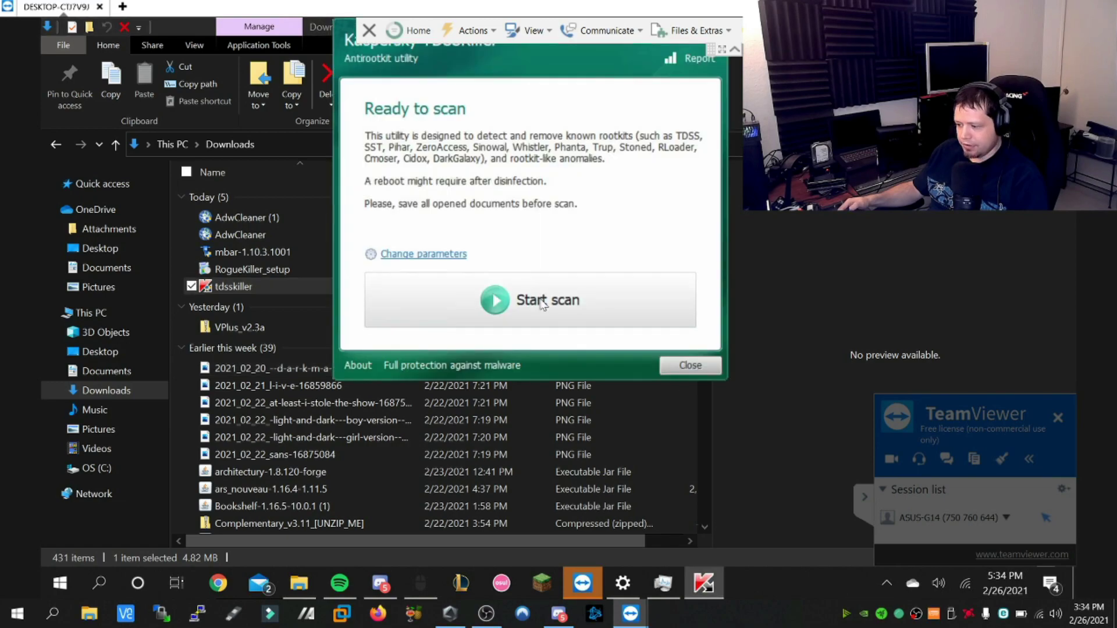
click(447, 255)
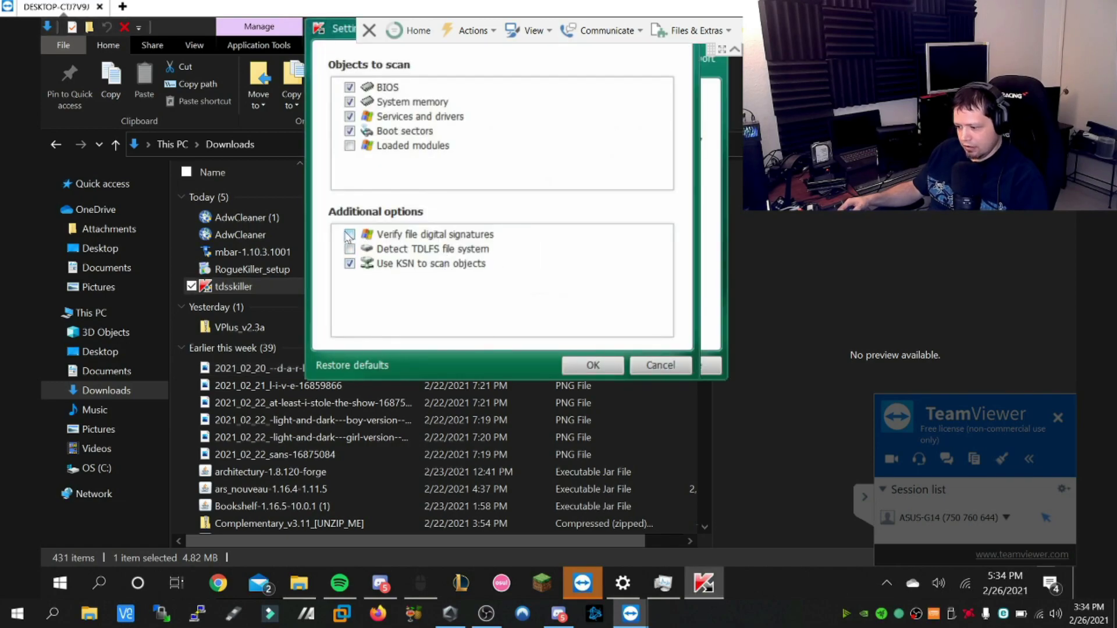
click(390, 146)
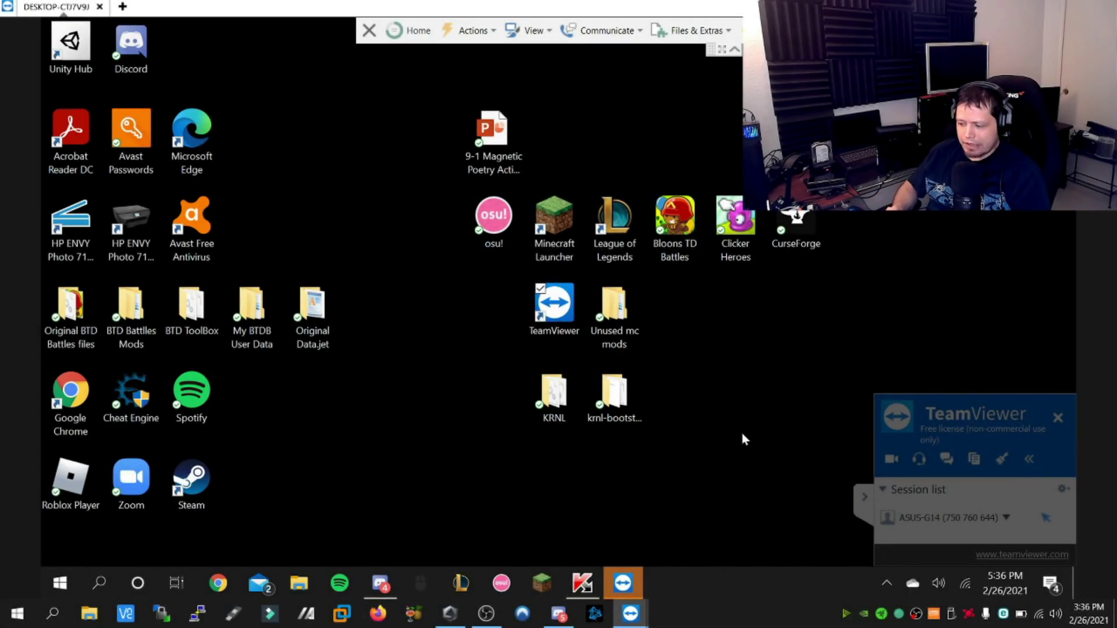
- In TDSSKiller's parameters, enable Verify file digital signatures and Detect TDLFS file system
click(583, 583)
click(437, 254)
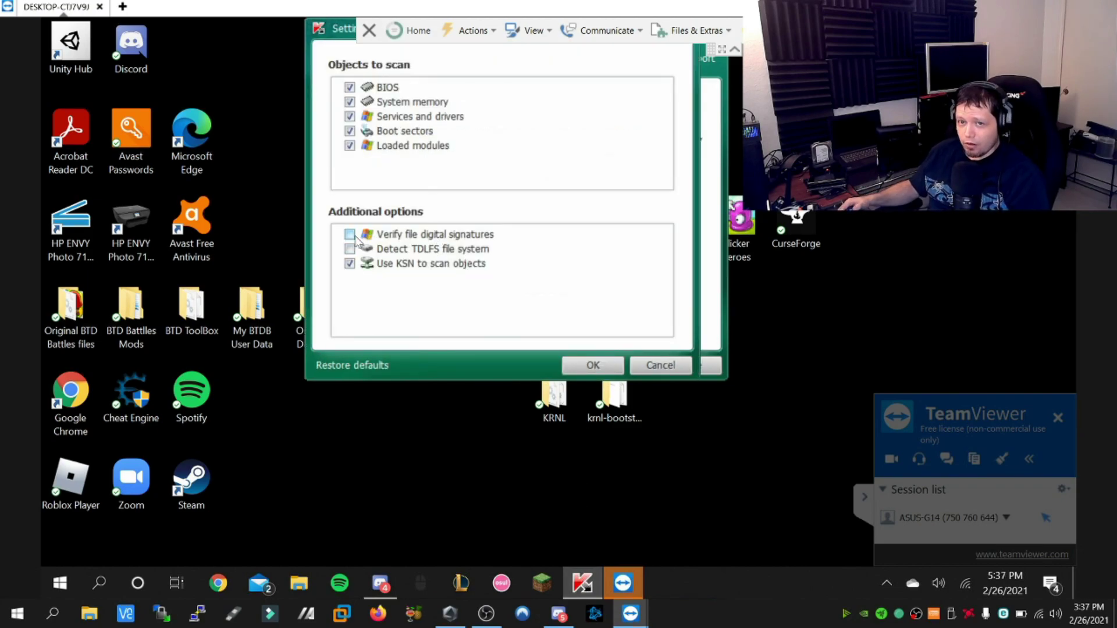
click(351, 235)
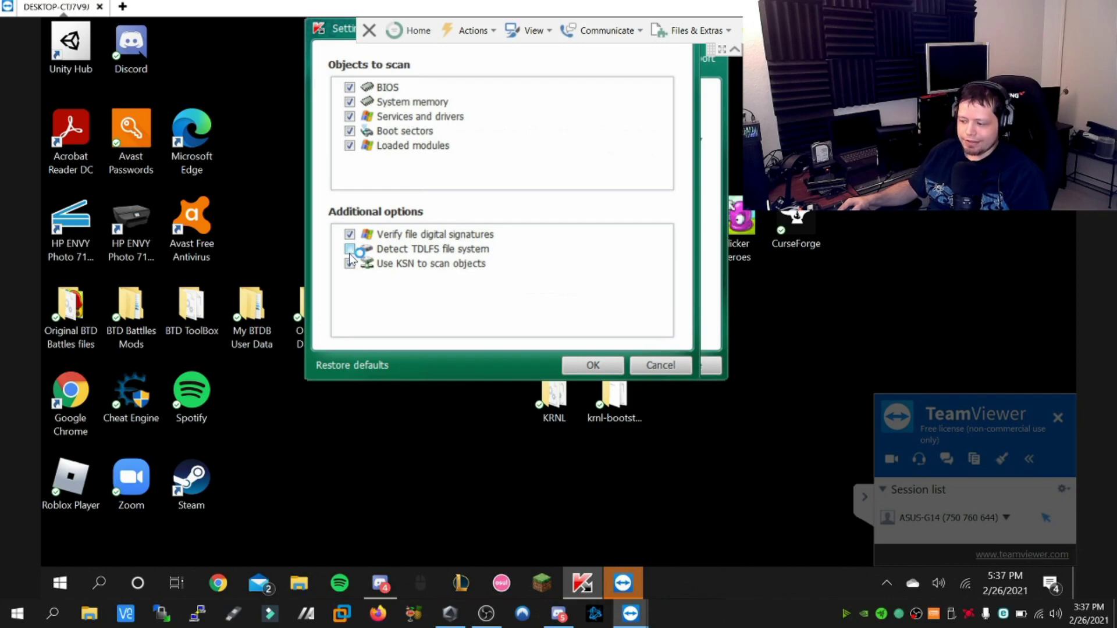
click(349, 249)
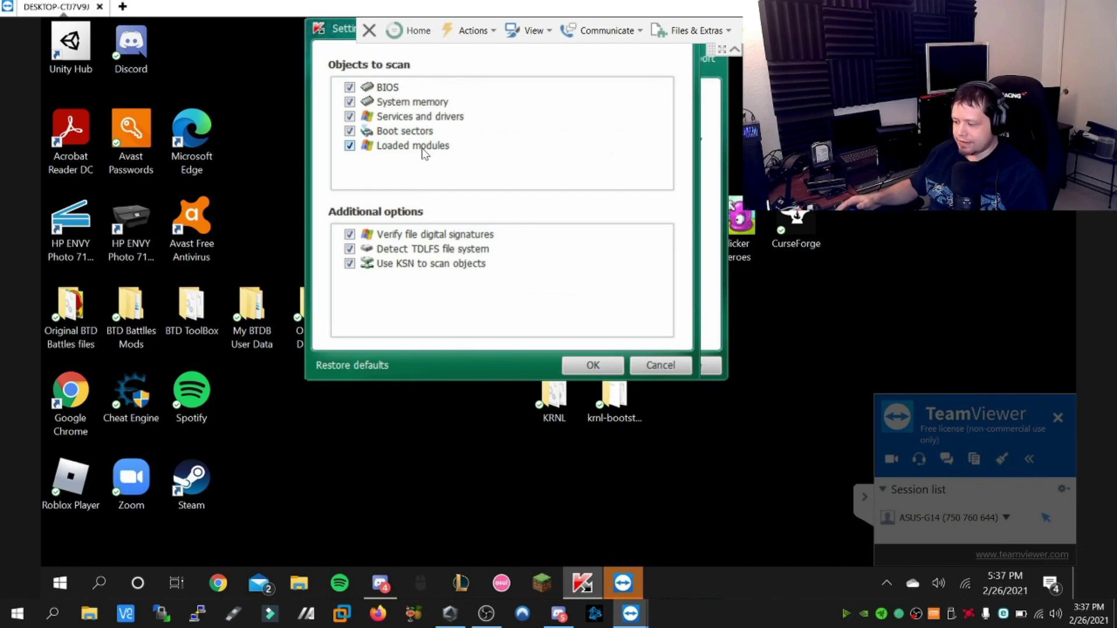
- Apply the settings and scan until IBuddyService is flagged as a medium-risk threat
click(591, 368)
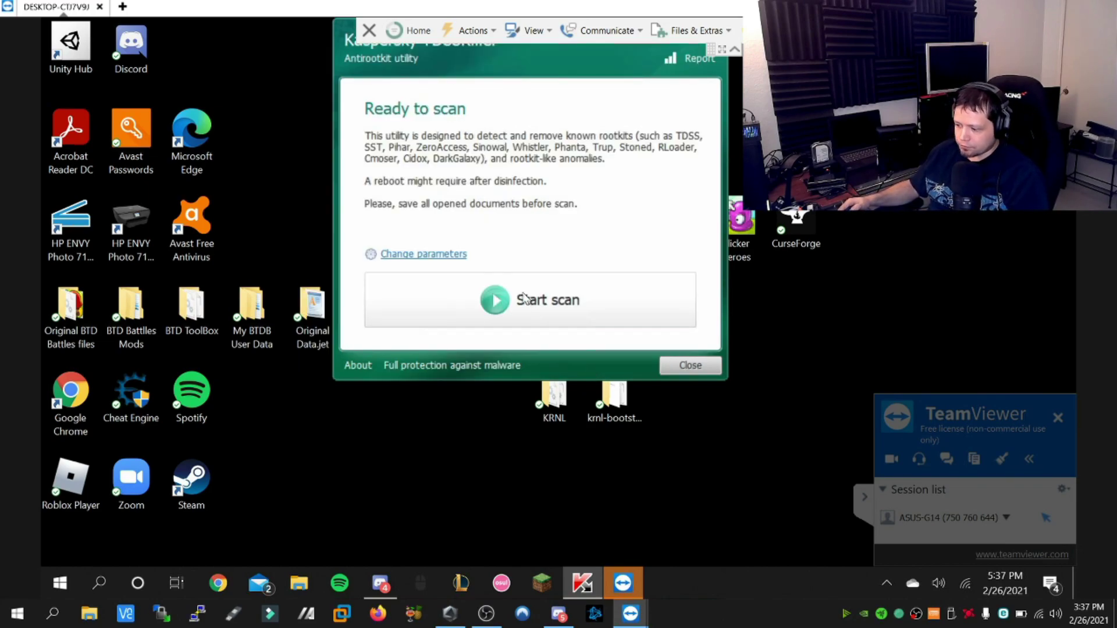
click(494, 304)
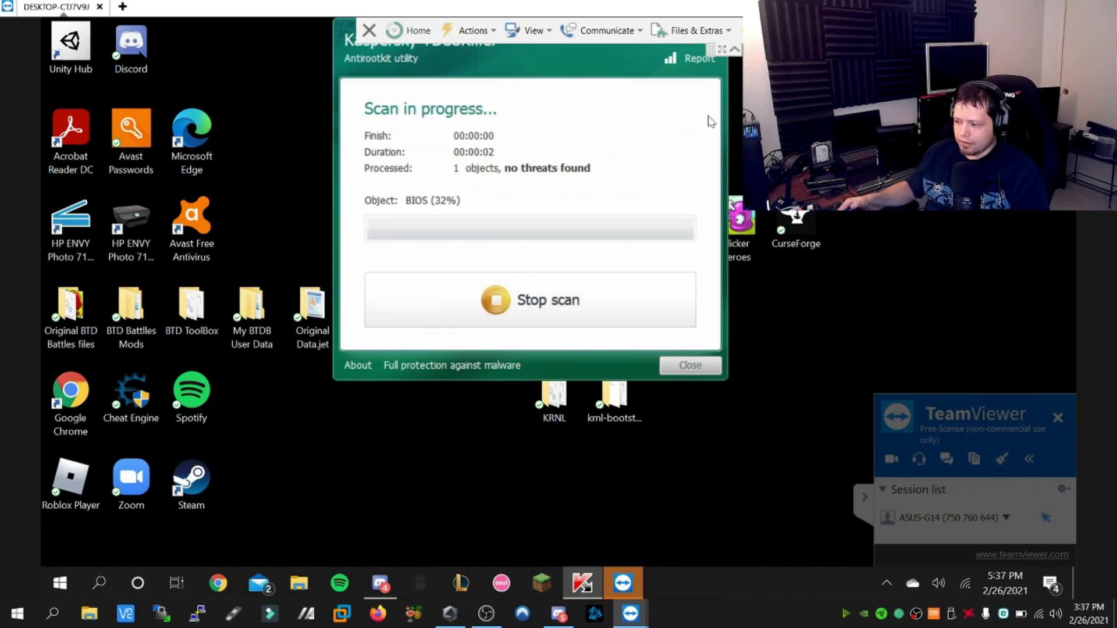
drag(554, 51, 541, 89)
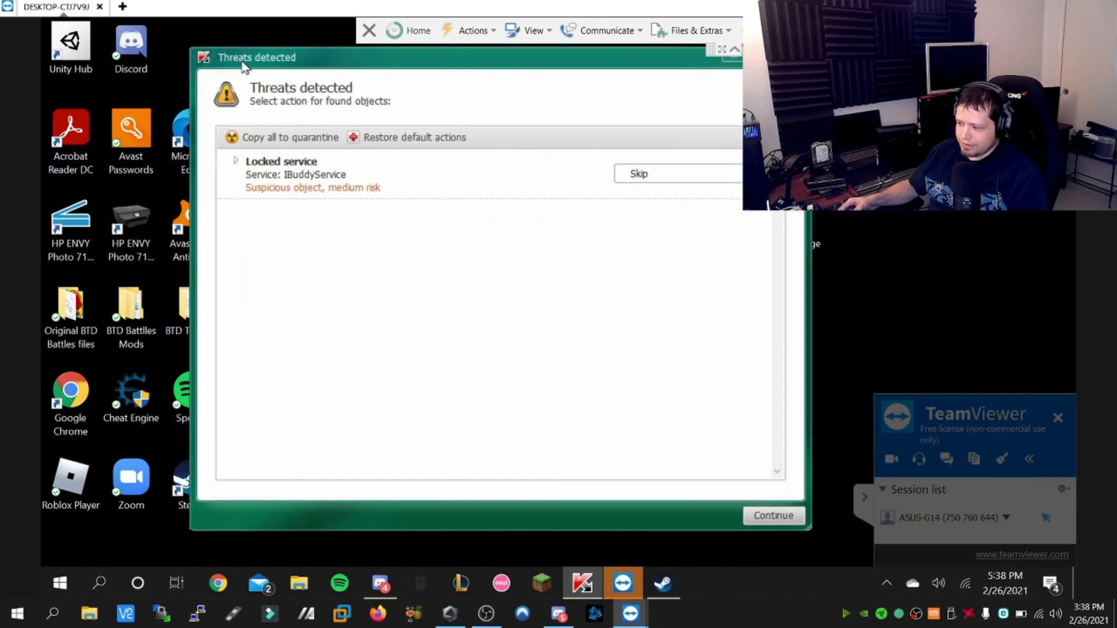
- Set IBuddyService's action to Delete, confirm the cure, and reopen TDSSKiller after the reboot
click(722, 178)
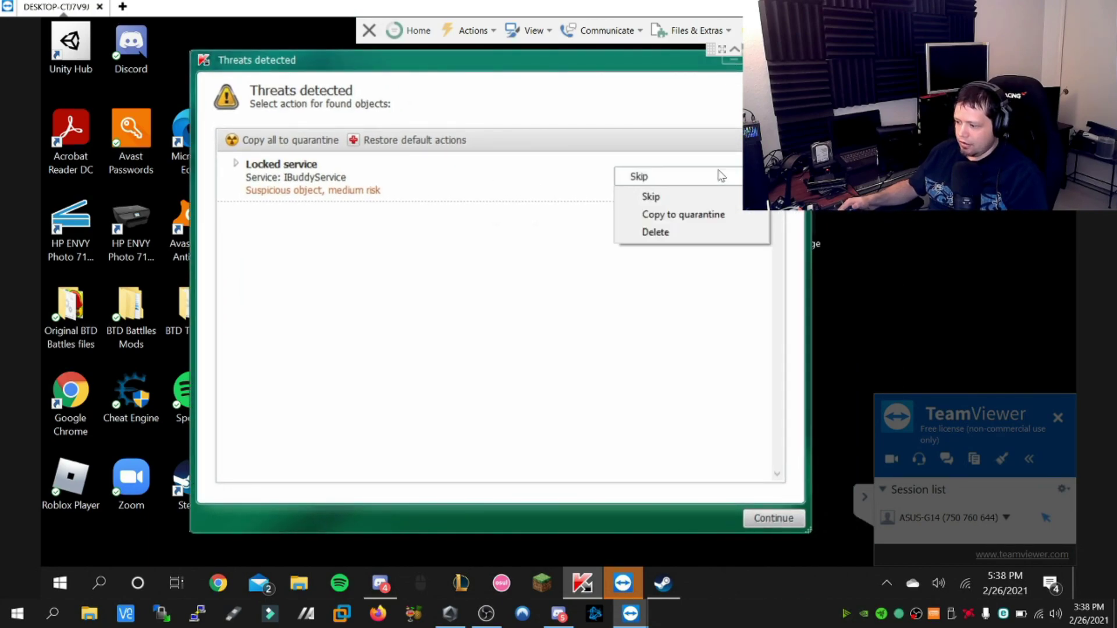
click(684, 234)
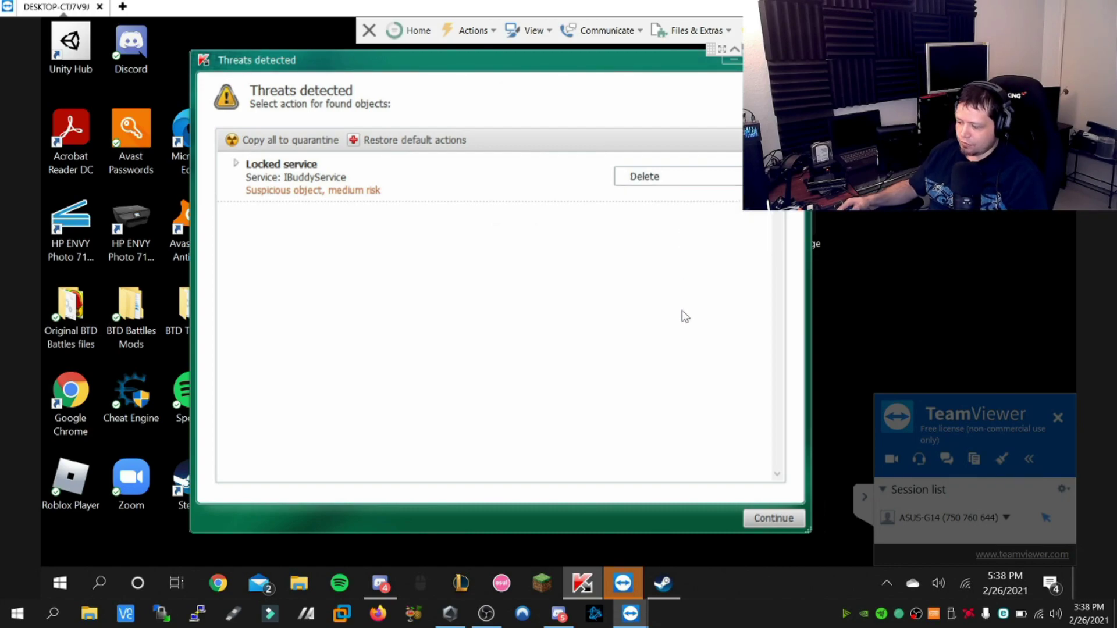
click(720, 185)
click(705, 221)
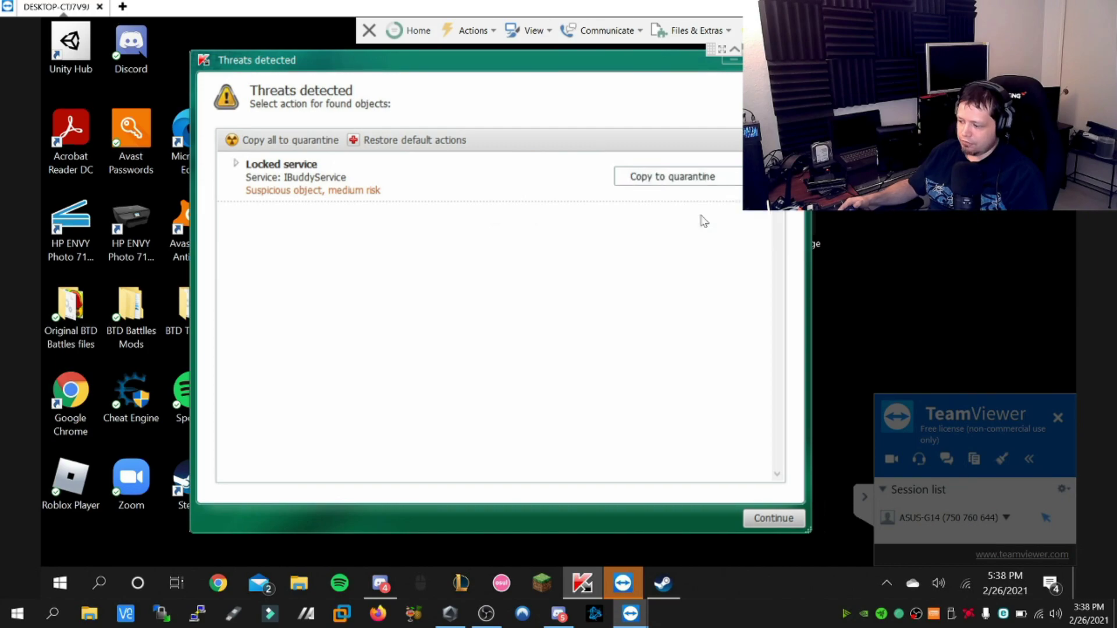
click(771, 518)
click(512, 329)
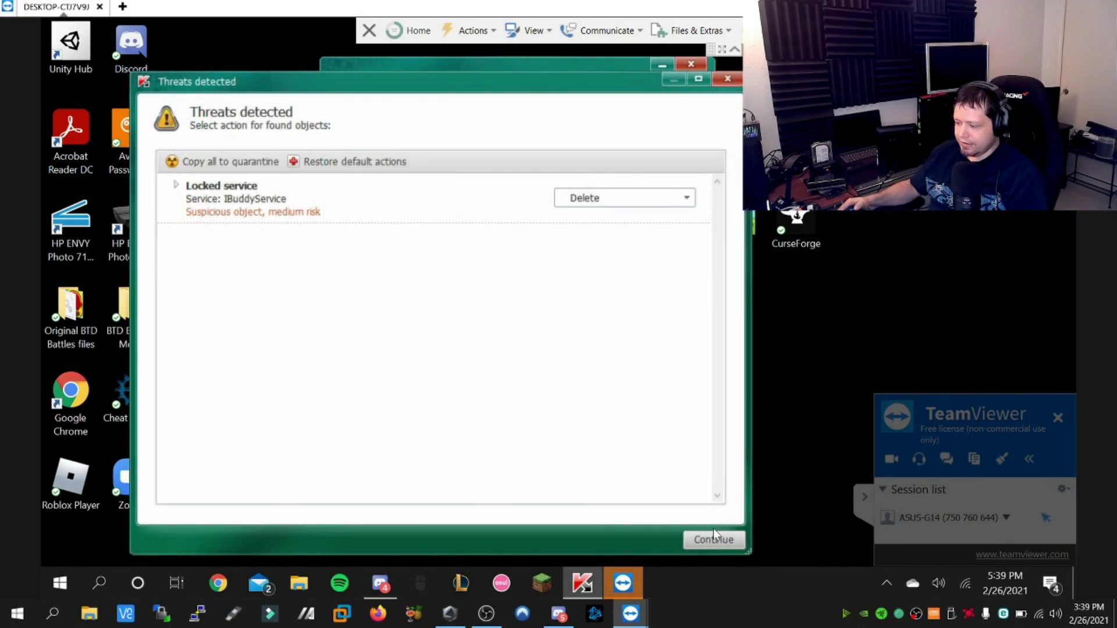
click(713, 539)
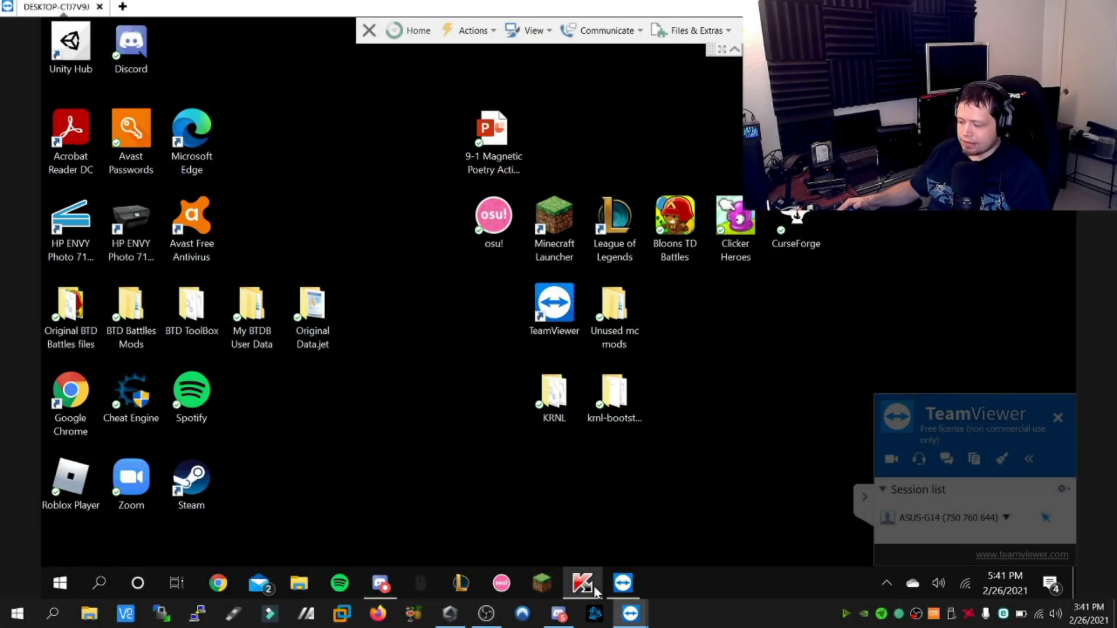
click(595, 591)
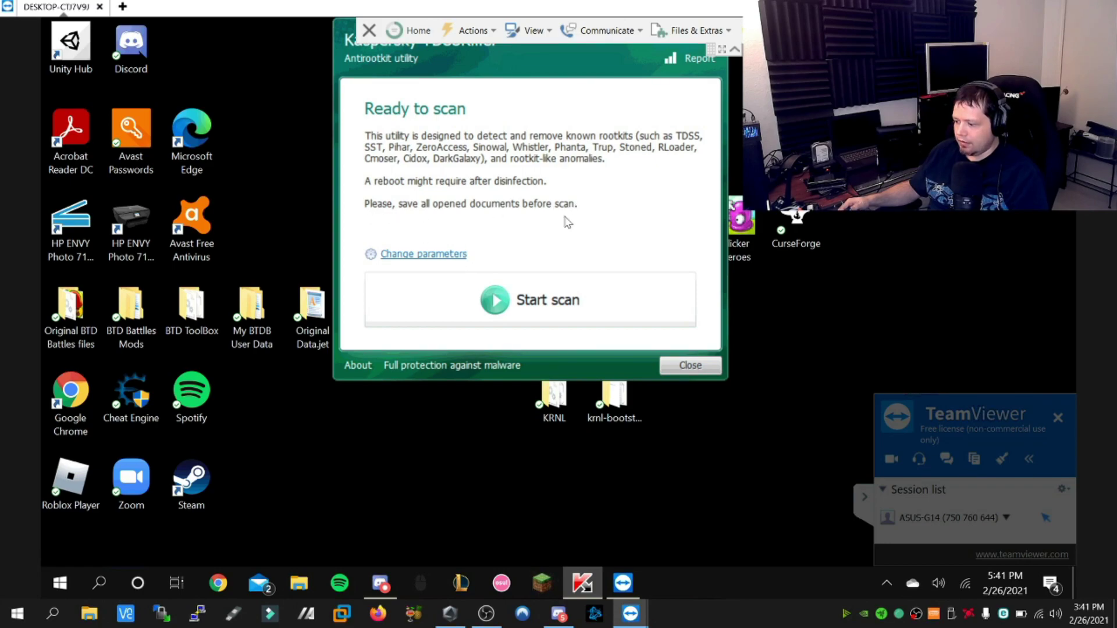
- Check TDSSKiller's version, rescan 2593 objects with both extra options, and close it
click(495, 65)
click(593, 350)
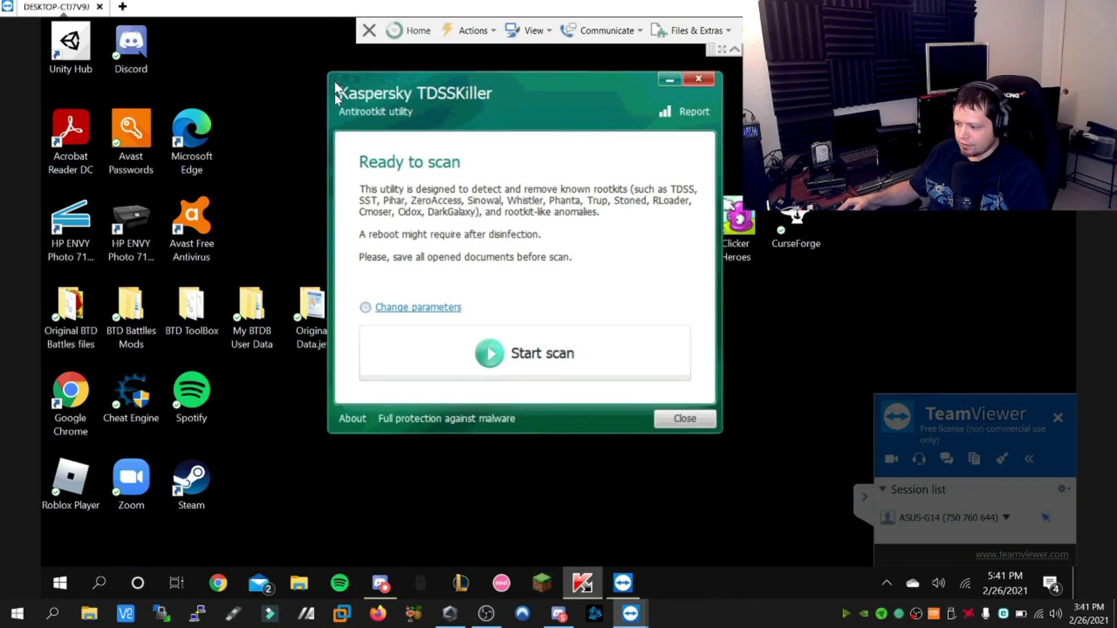
click(414, 308)
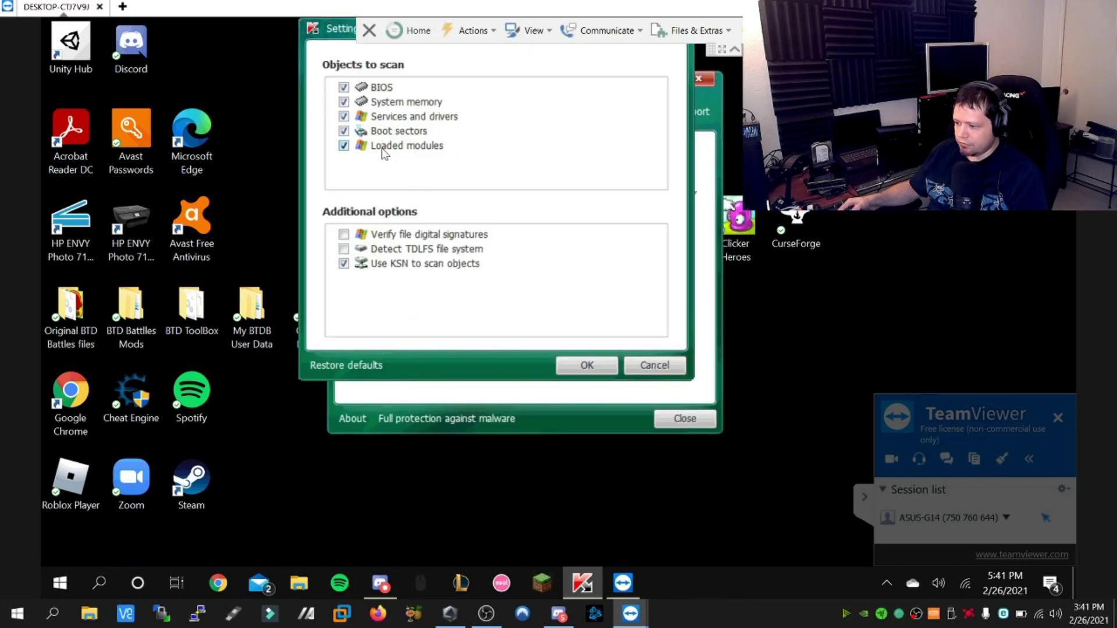
click(381, 235)
click(373, 249)
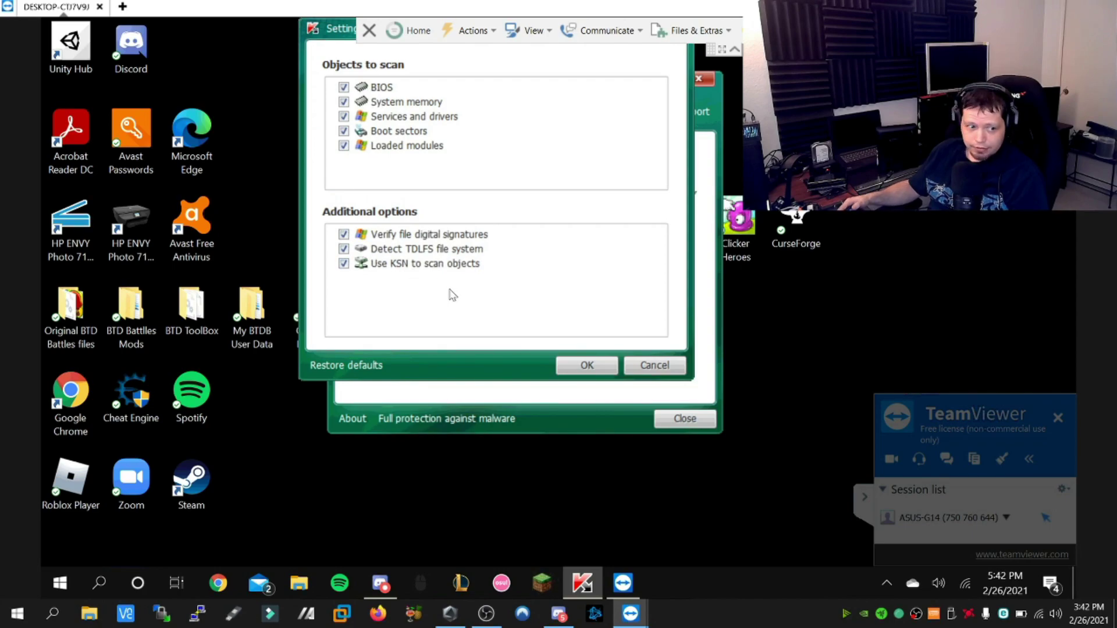
click(586, 366)
click(561, 358)
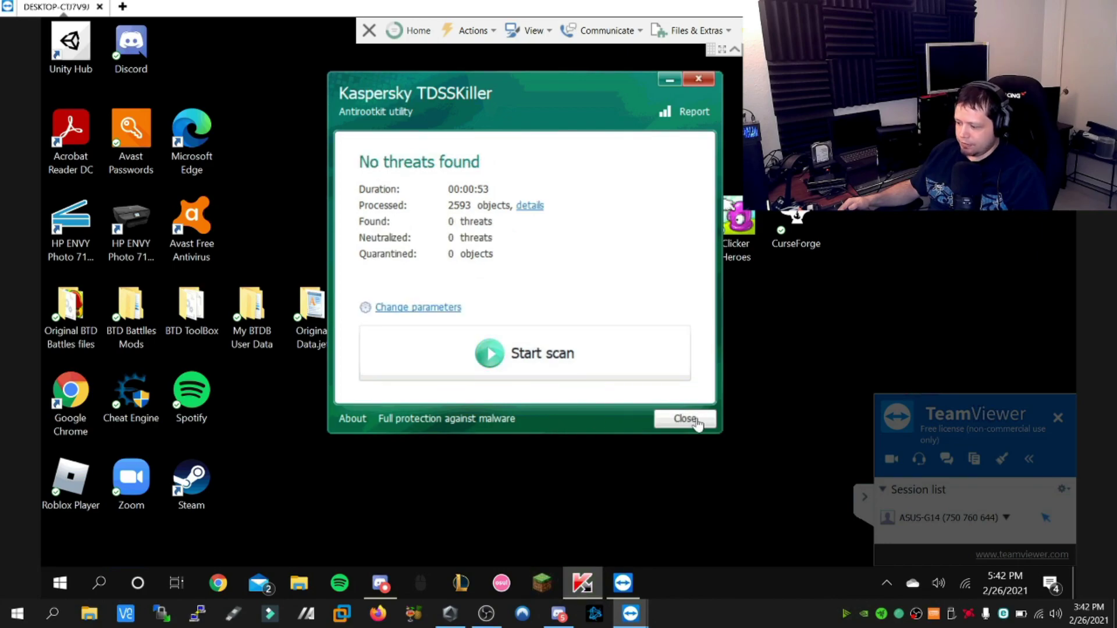
click(697, 419)
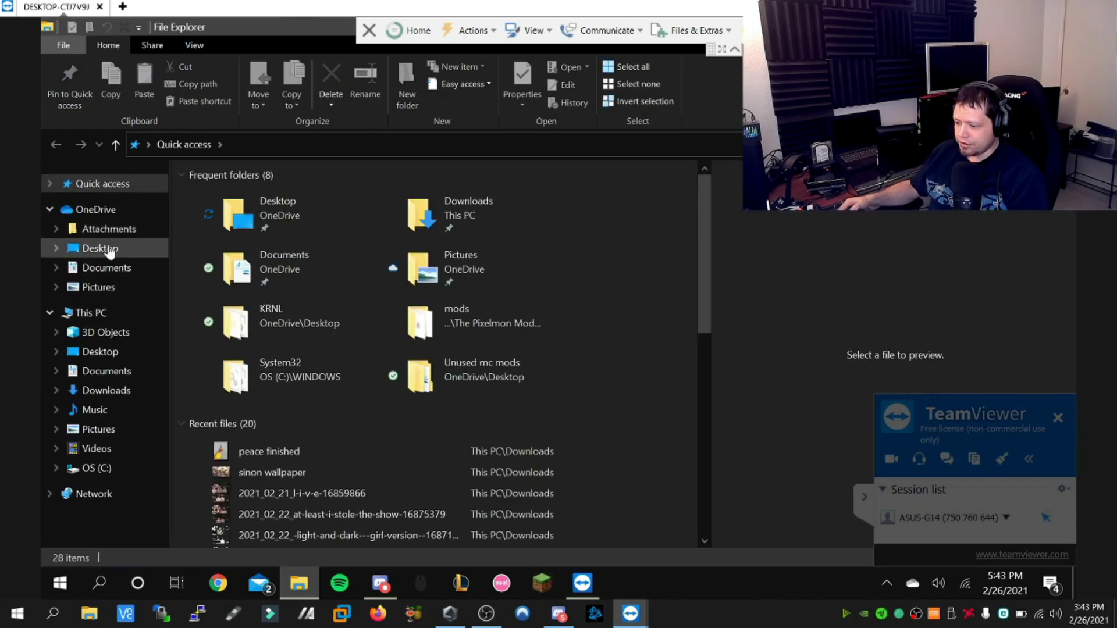
- Launch mbar-1.10.3.1001 from Downloads and extract it to the suggested location
click(107, 390)
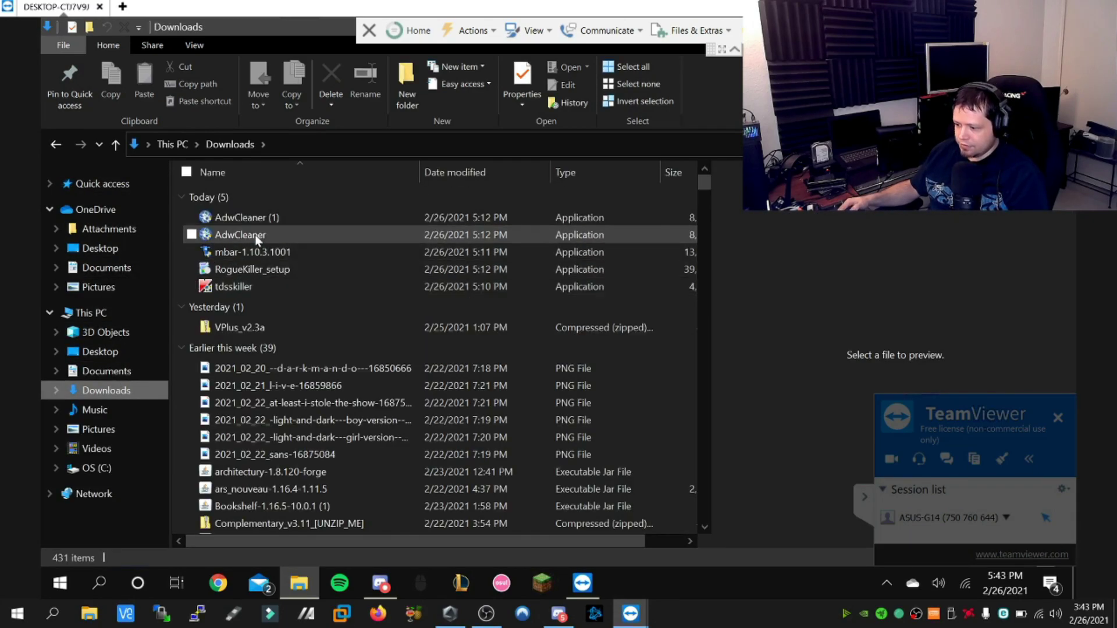
double_click(230, 254)
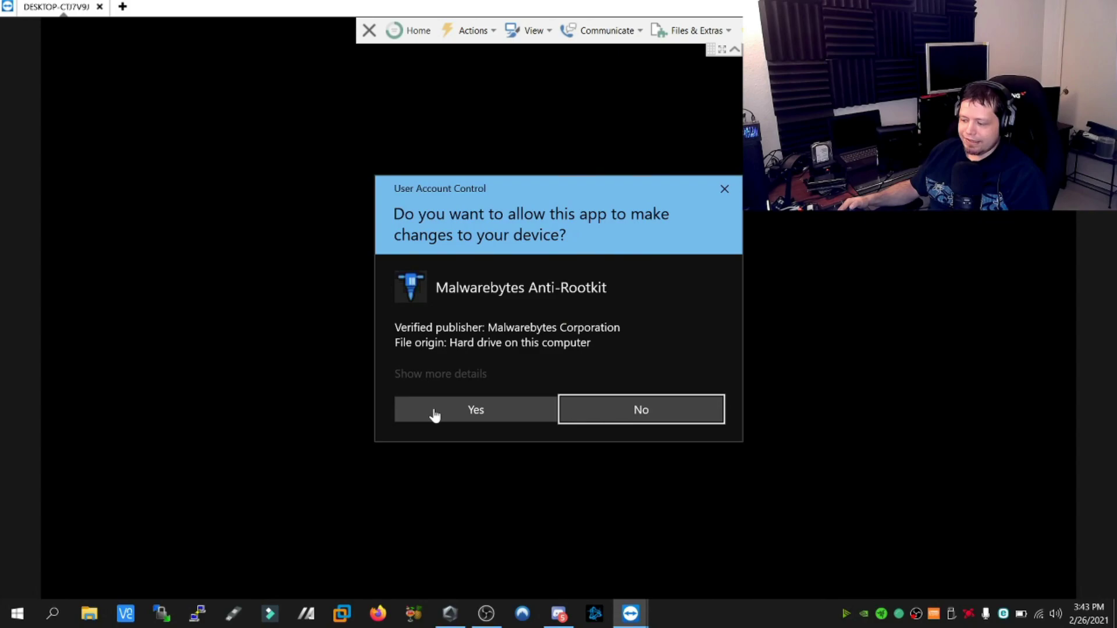
click(434, 415)
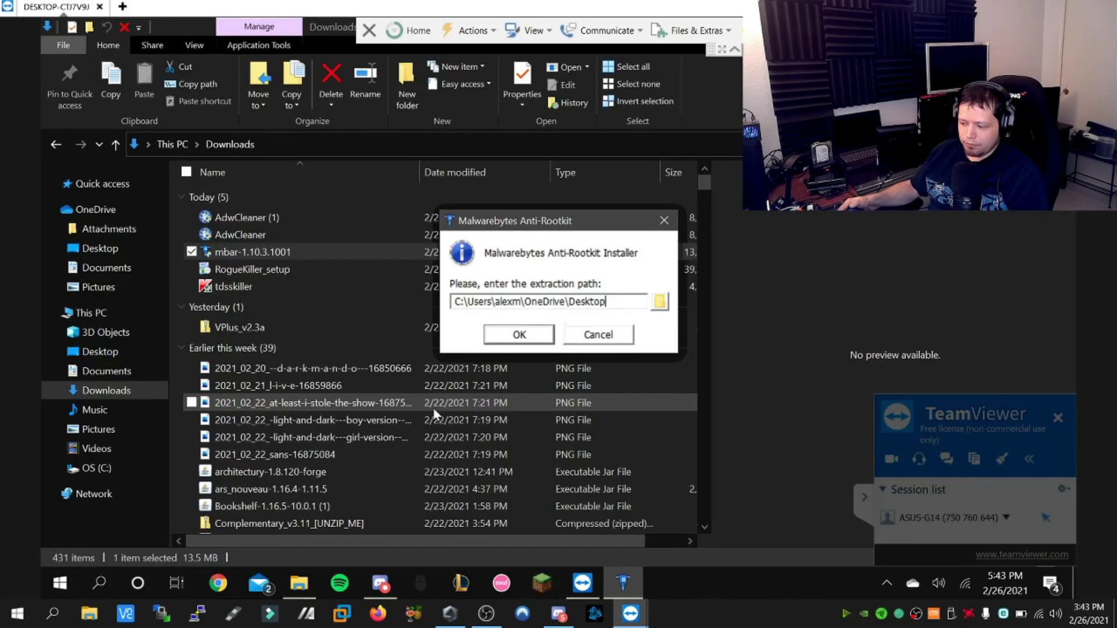
click(513, 333)
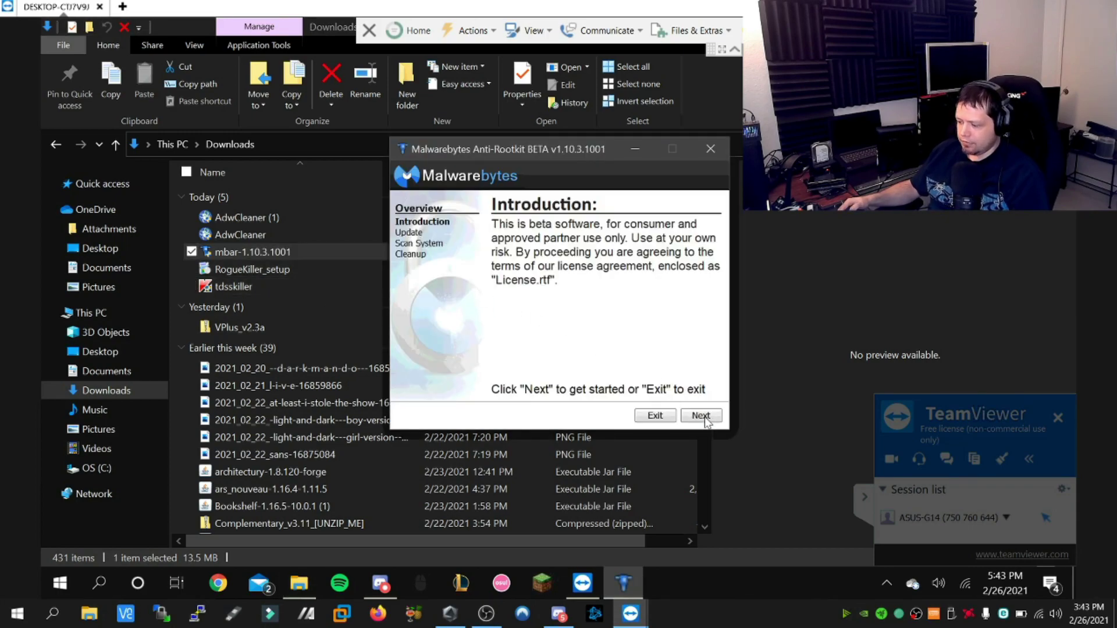
- Update Malwarebytes Anti-Rootkit's database to v2021.02.26.09 and proceed to Scan System
click(703, 417)
click(669, 363)
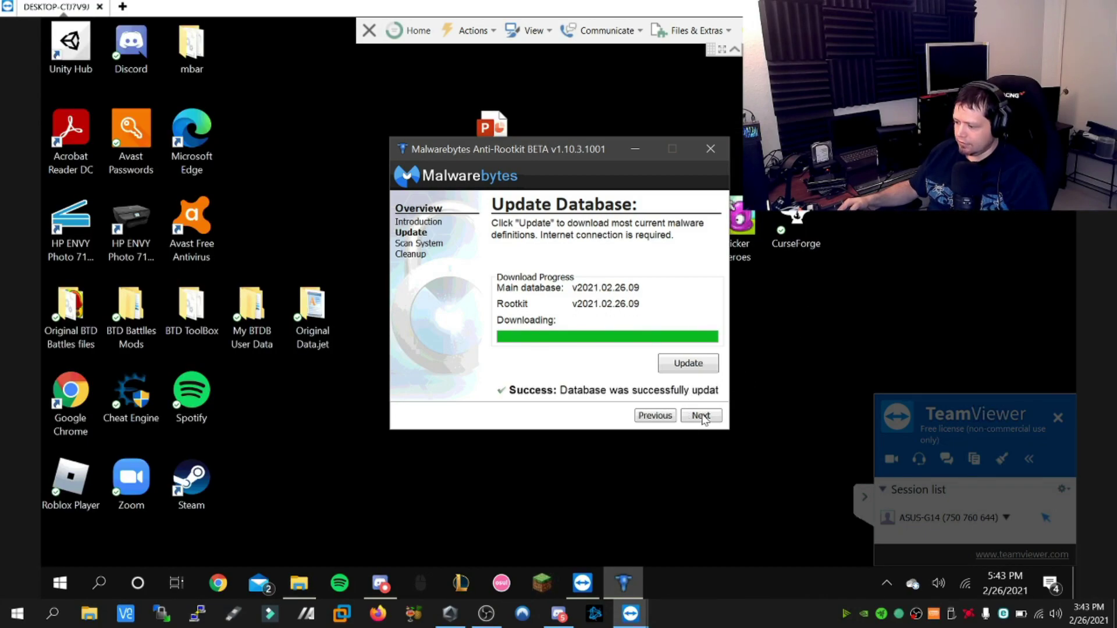
click(701, 415)
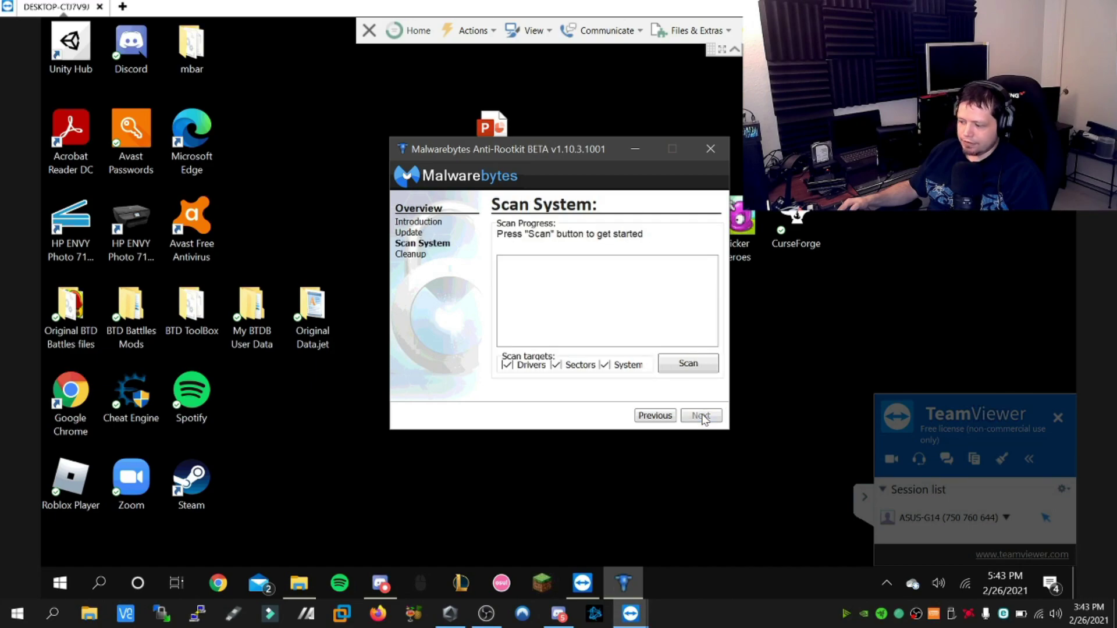
- Start the MBAR scan of drivers, sectors and system, which flags IBuddyService.exe as Adware.OpenSoftwareUpdater
click(688, 363)
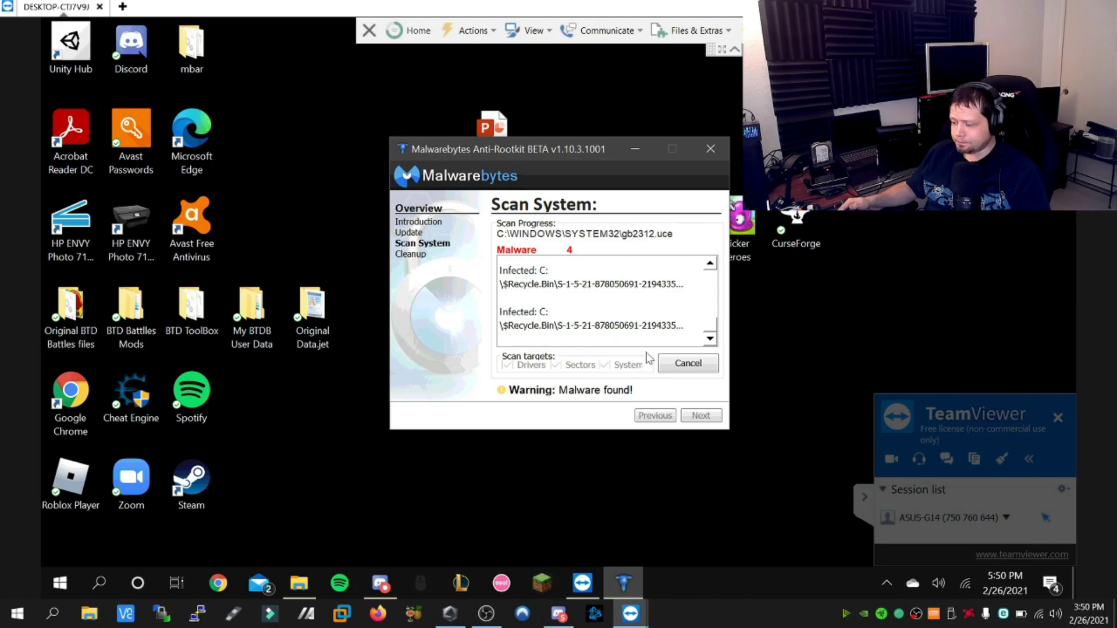
- Show hidden items and protected operating system files on the C: drive
click(299, 583)
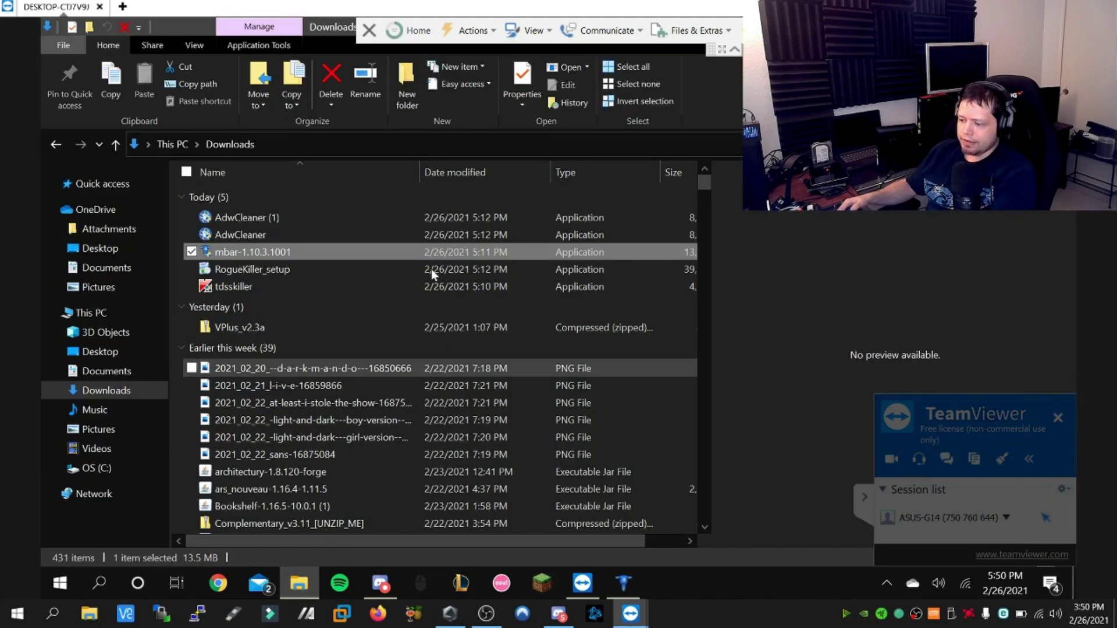
click(111, 468)
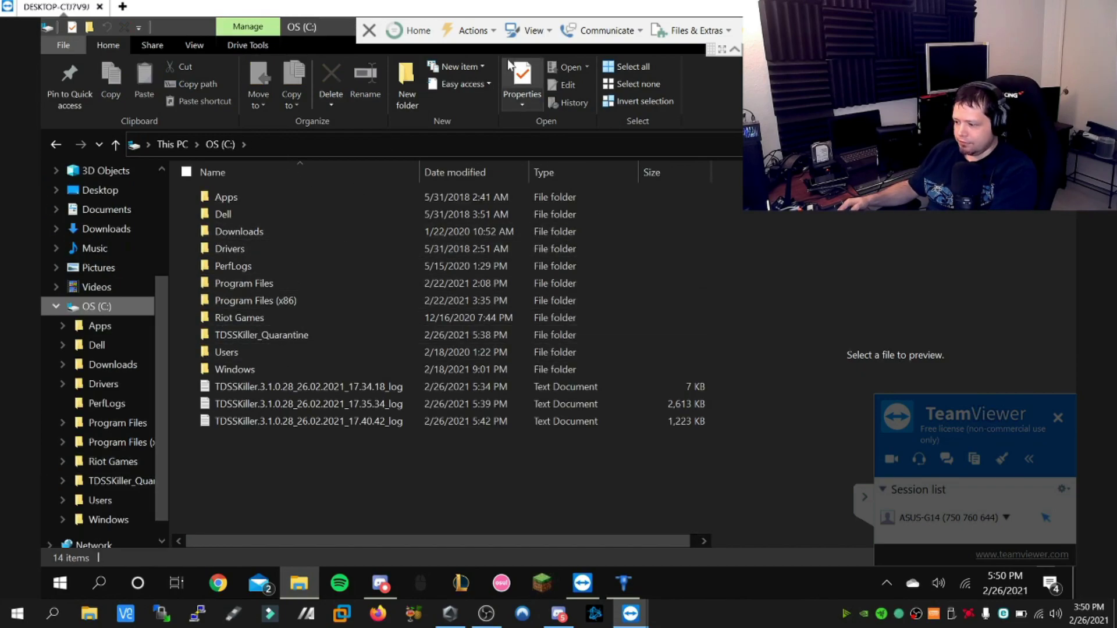
click(201, 51)
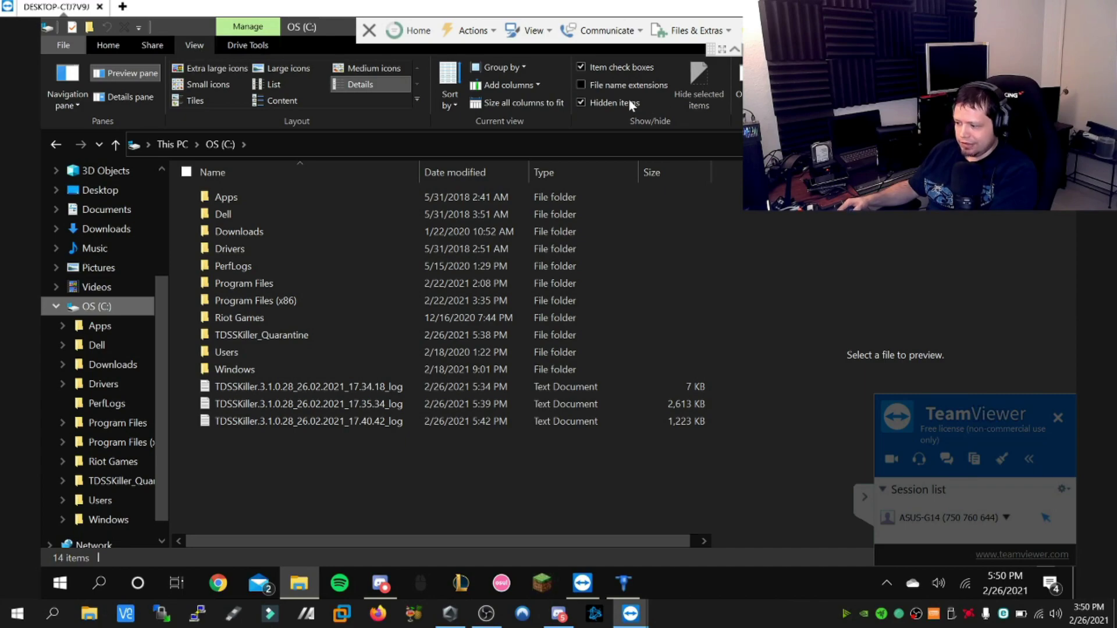
right_click(534, 75)
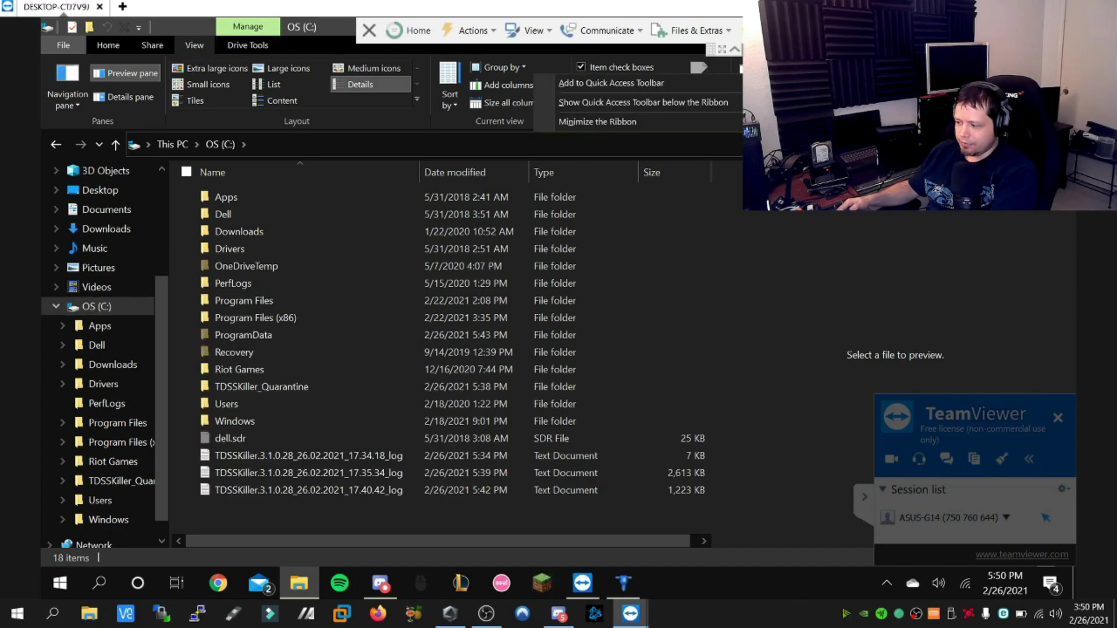
click(739, 82)
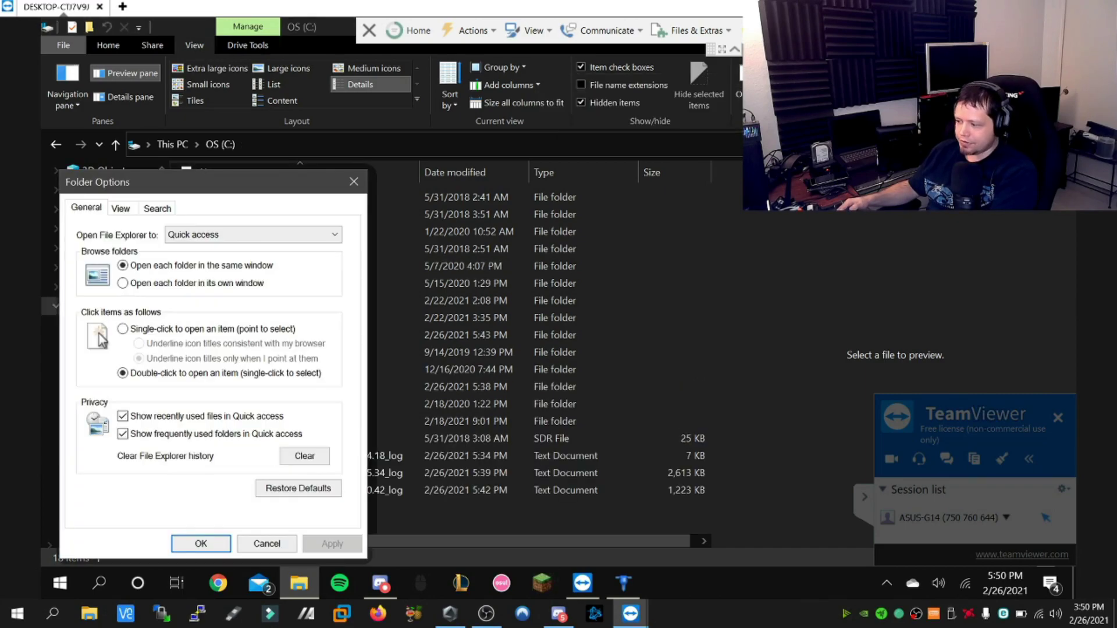
click(114, 211)
scroll(154, 387, down, 2)
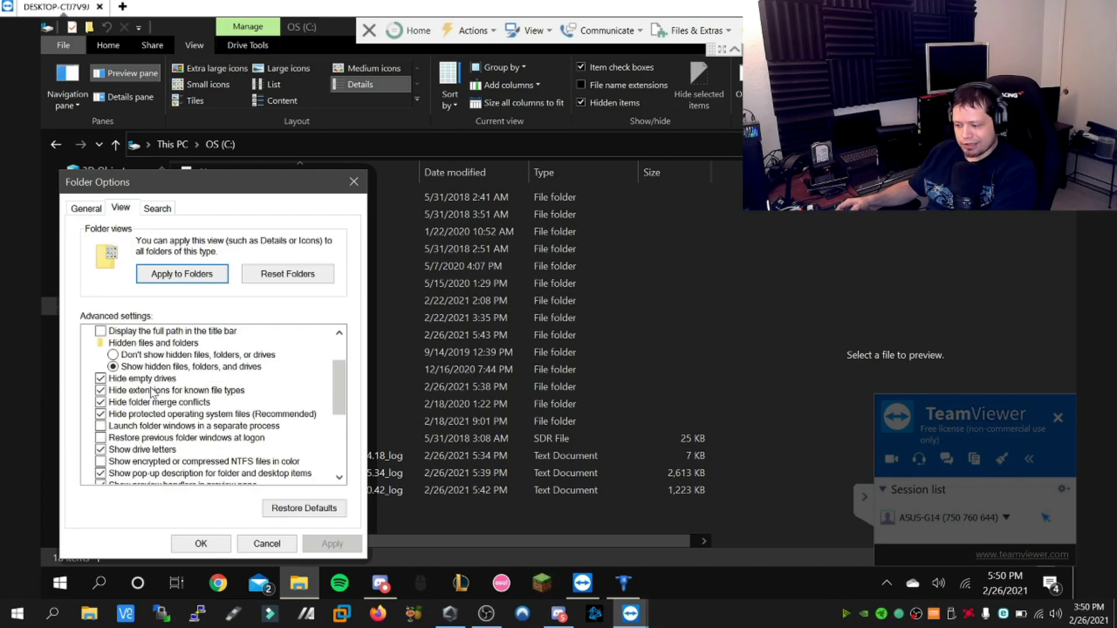
click(102, 415)
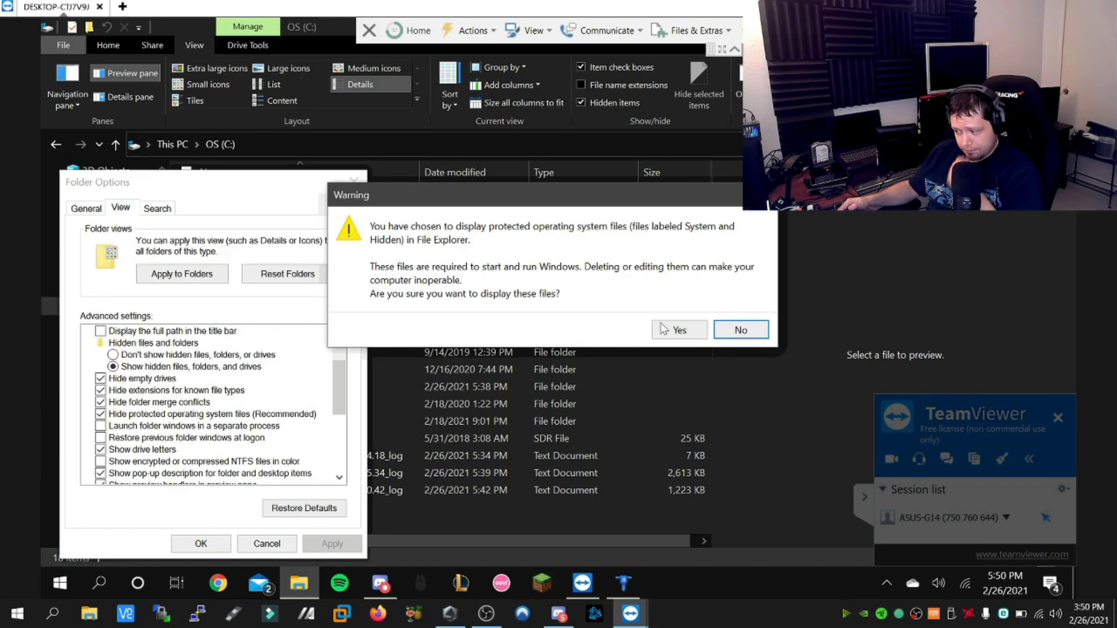
click(675, 331)
click(332, 543)
click(224, 543)
- Open C:\$Recycle.Bin and inspect the three S-1-5-21 folders
double_click(243, 198)
drag(255, 311, 256, 235)
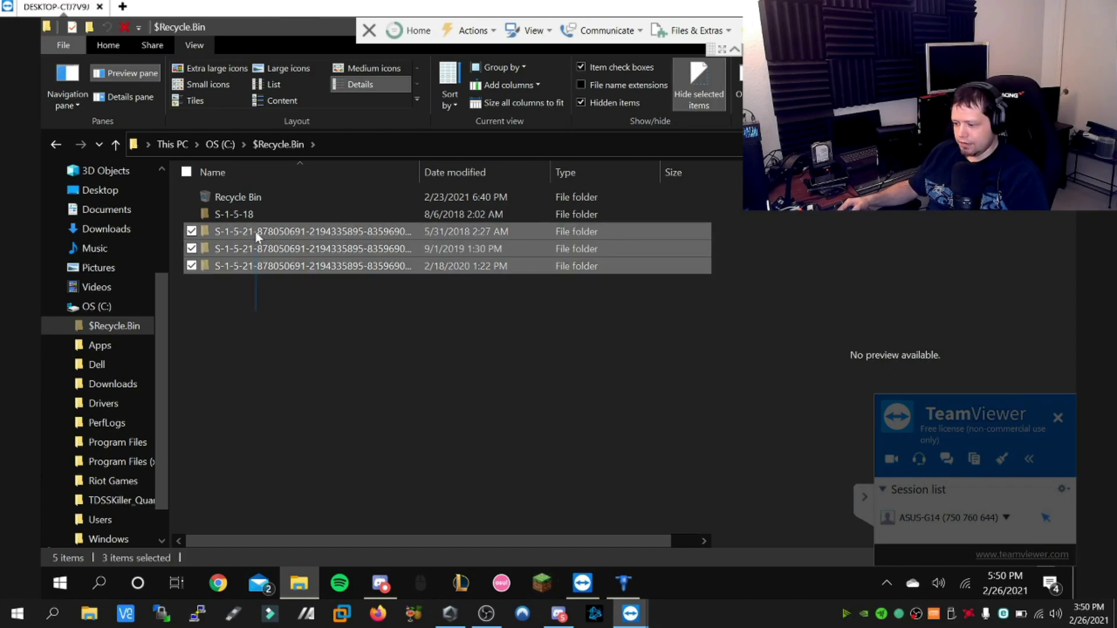
drag(256, 245, 255, 299)
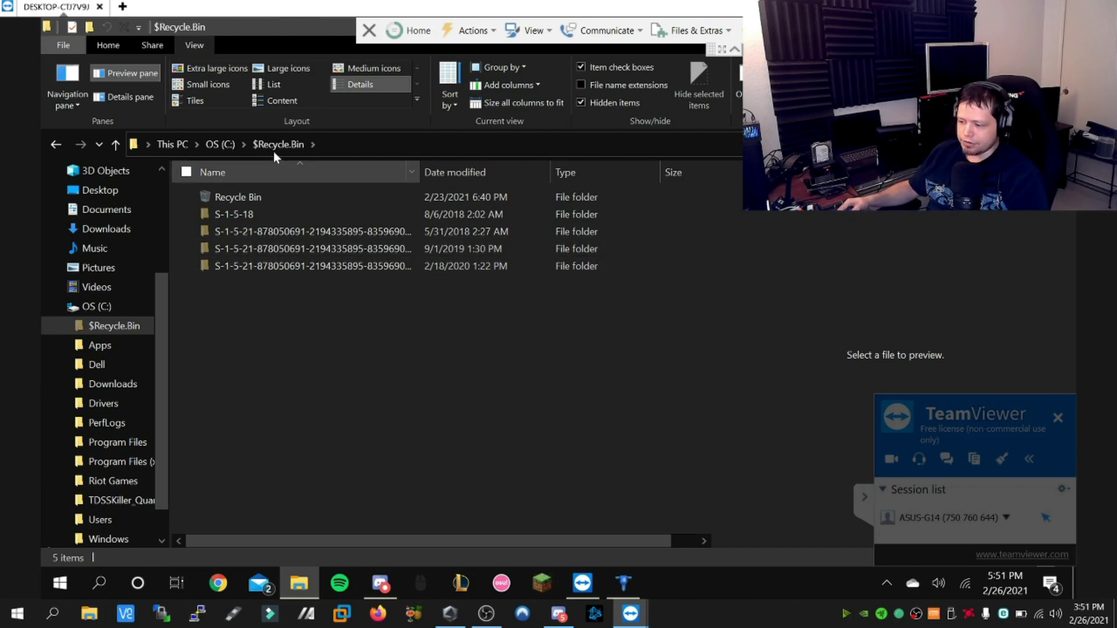
- Hide hidden items and protected OS files again, then return to OS (C:)
click(604, 104)
click(739, 88)
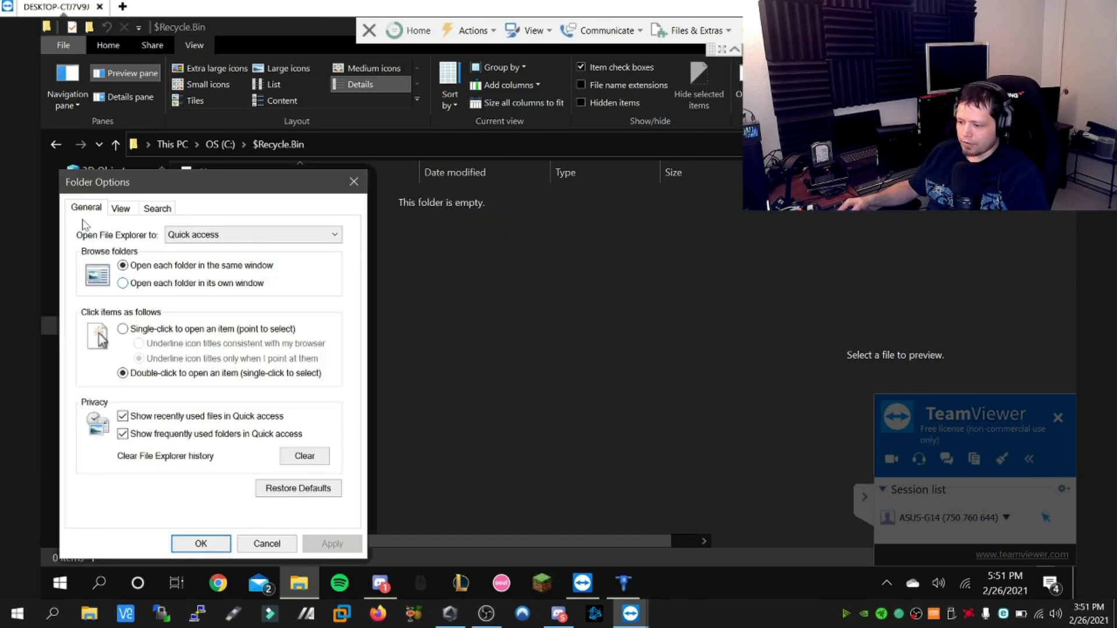
click(117, 209)
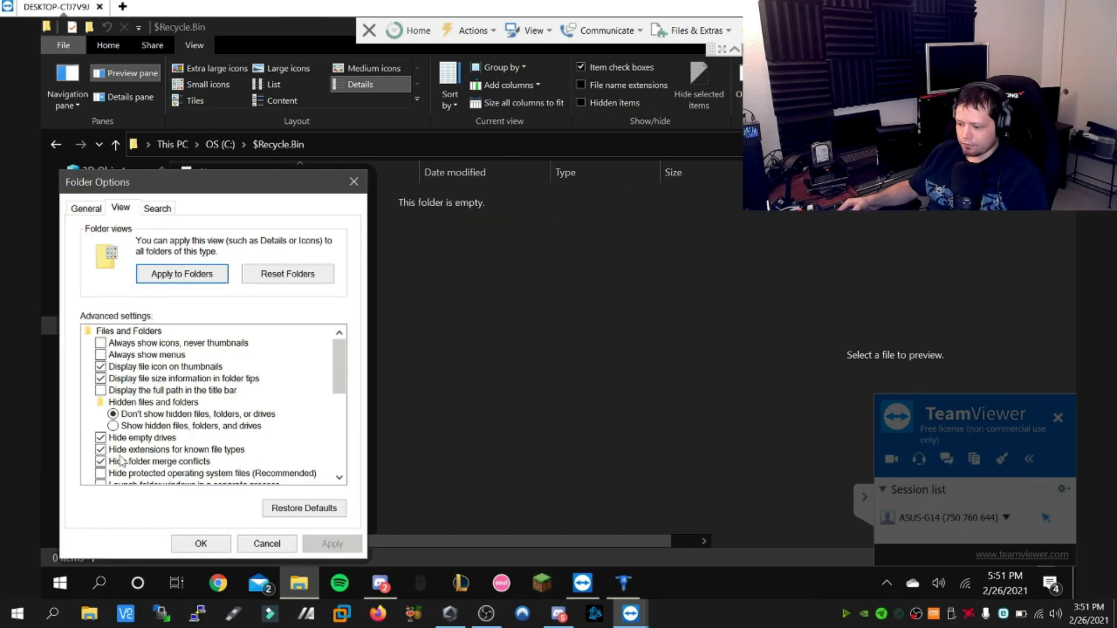
click(100, 474)
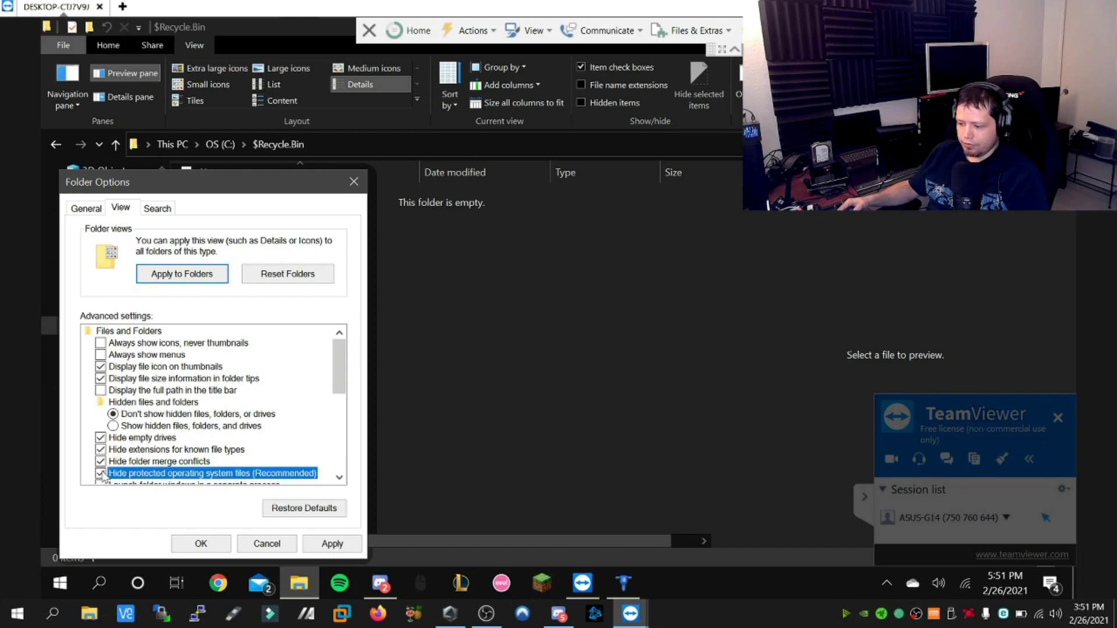
click(329, 544)
click(201, 544)
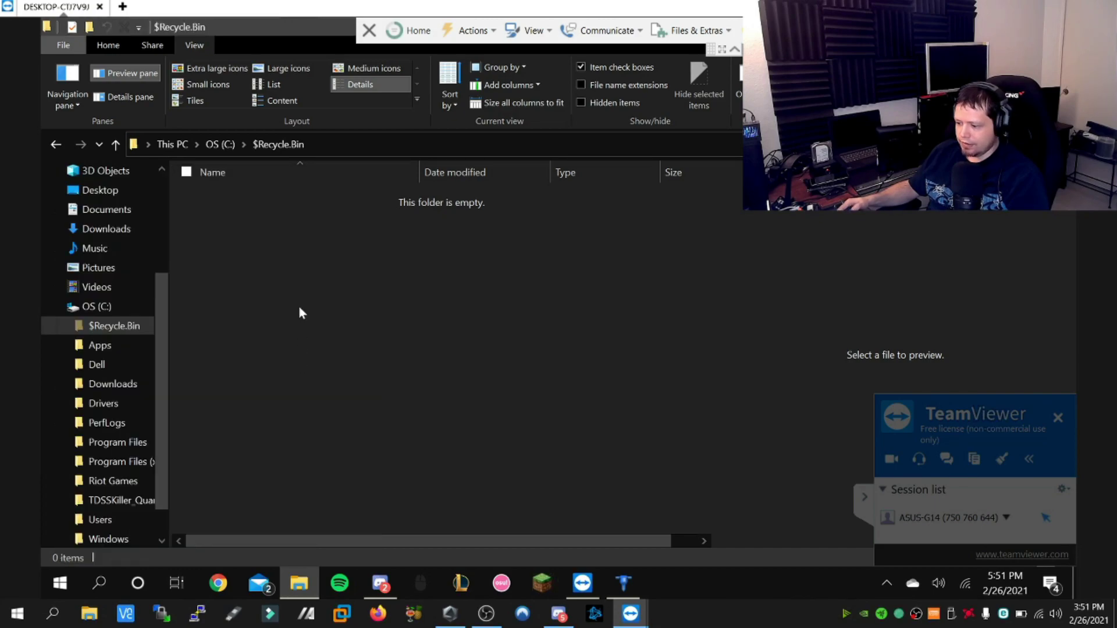
click(73, 307)
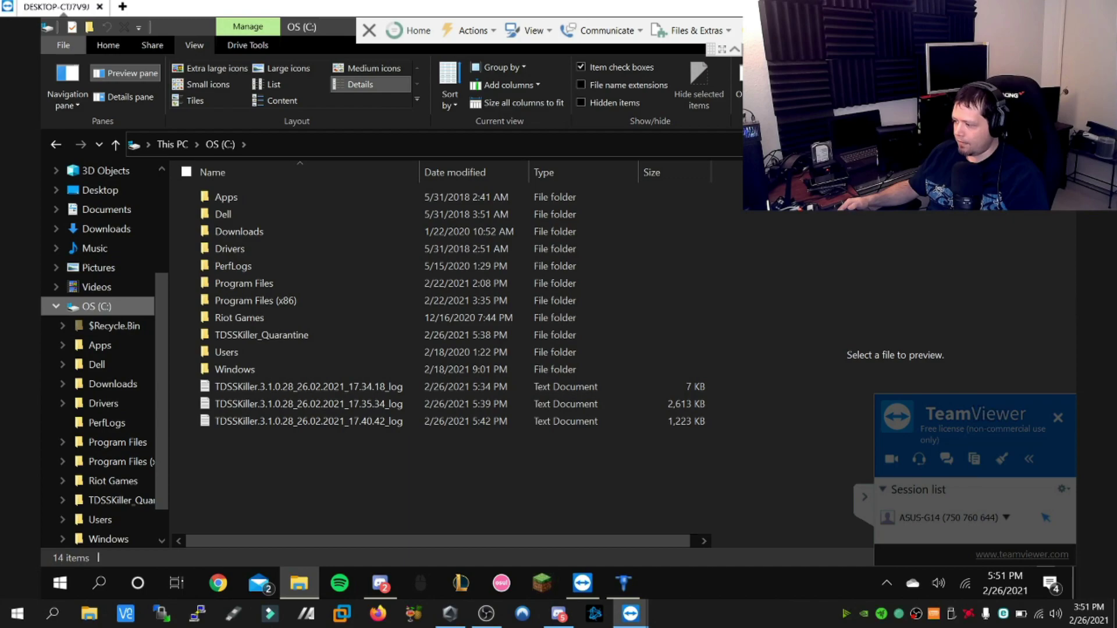
- Let the MBAR system scan finish and review the 11 detected malware items
key(alt+F4)
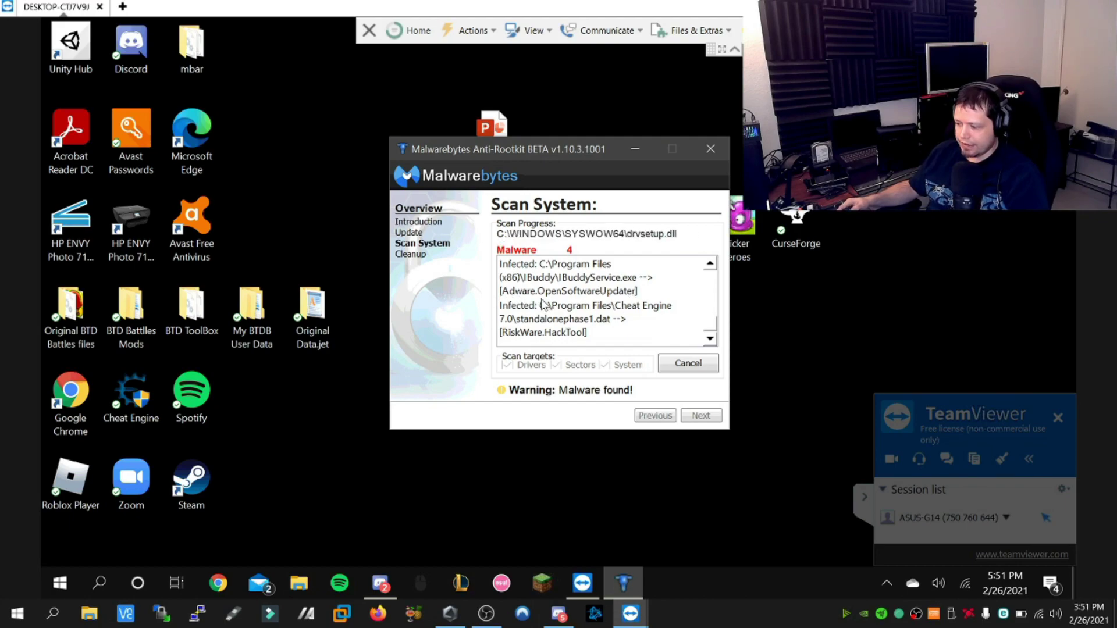
scroll(543, 304, down, 2)
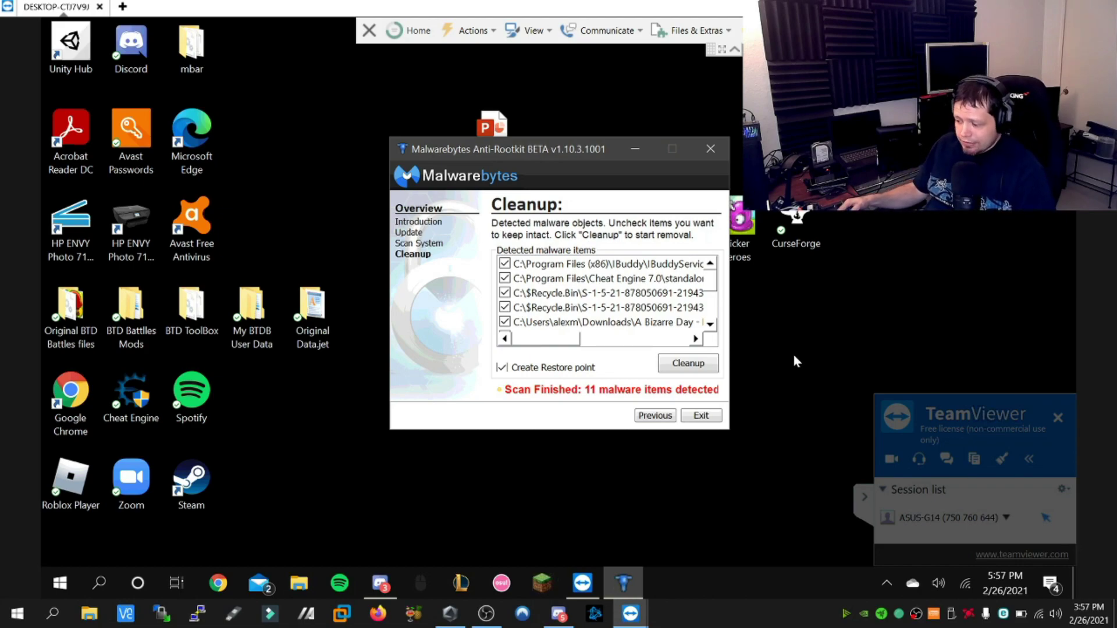
drag(712, 287, 725, 314)
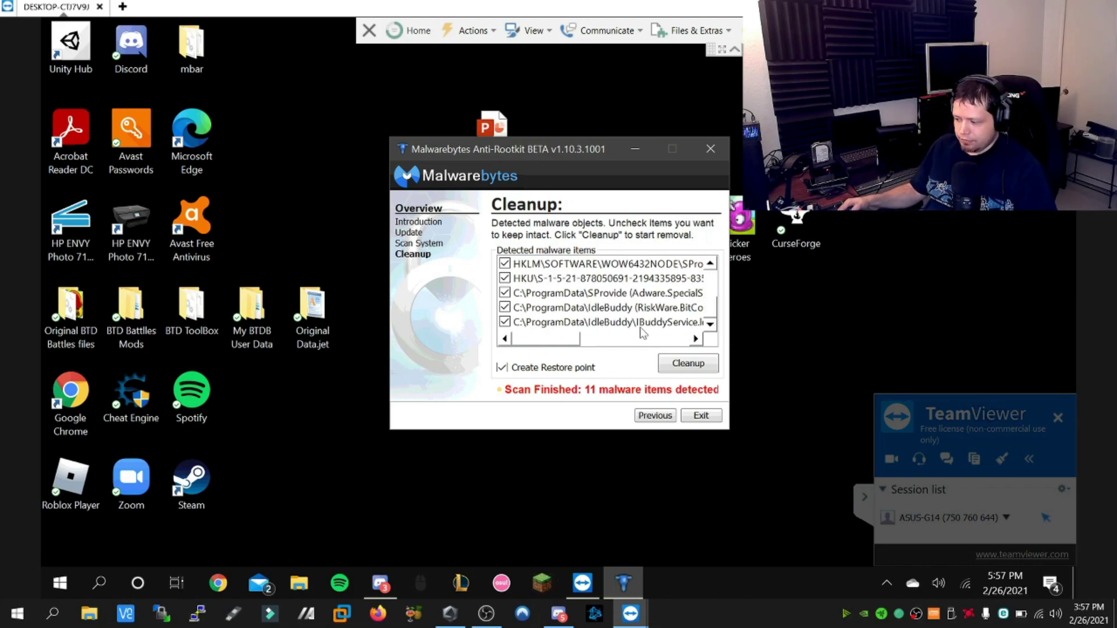
drag(558, 341, 586, 341)
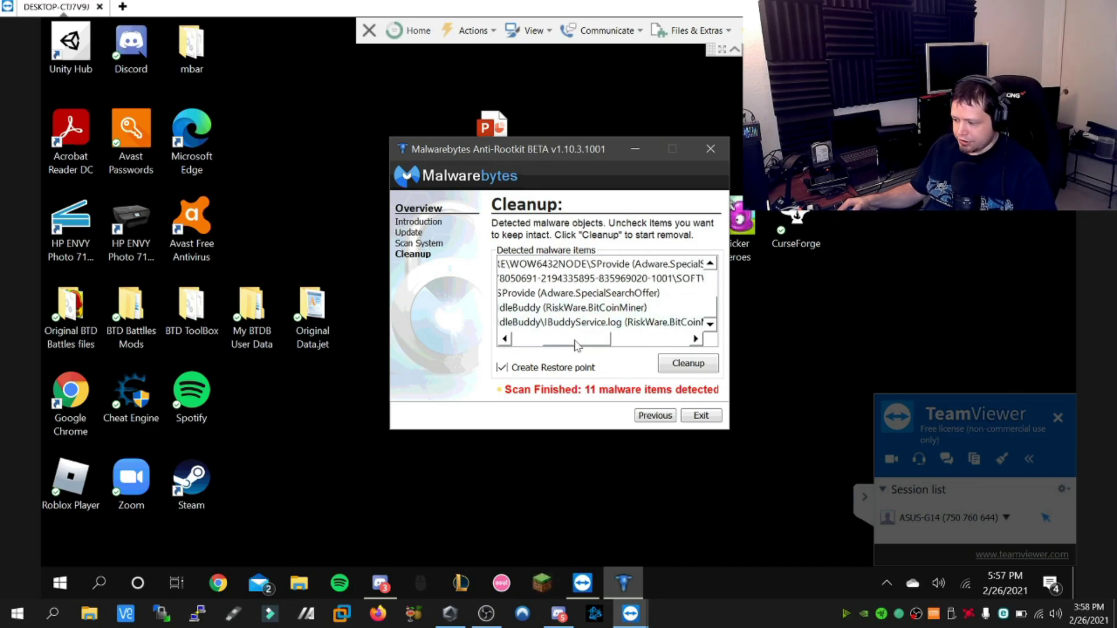
drag(565, 345, 534, 345)
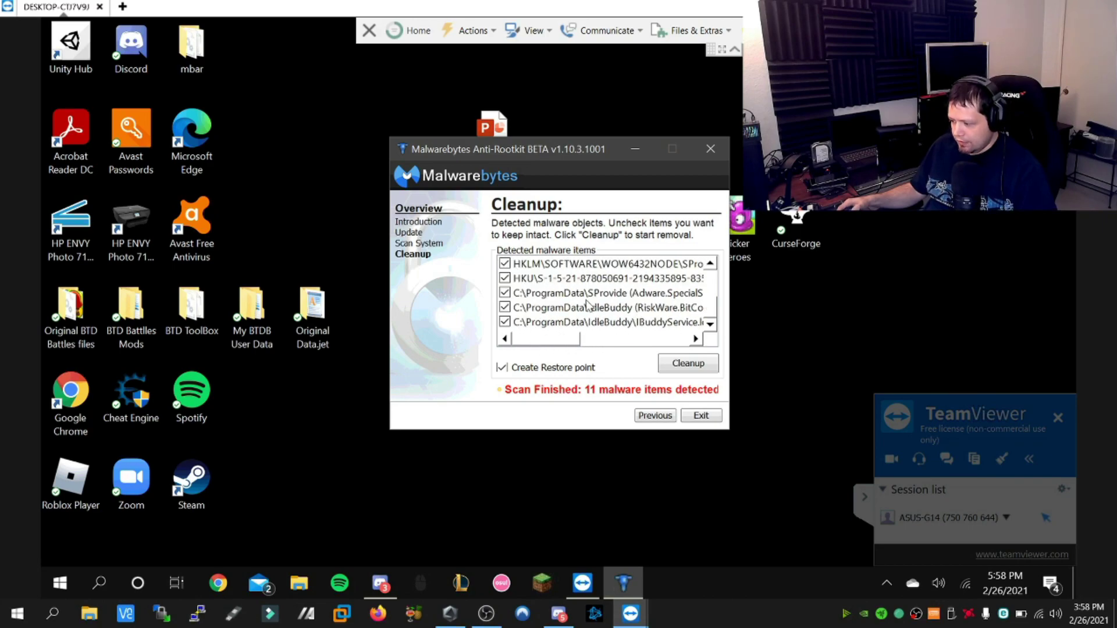
scroll(591, 306, down, 2)
scroll(627, 295, up, 1)
scroll(627, 296, down, 2)
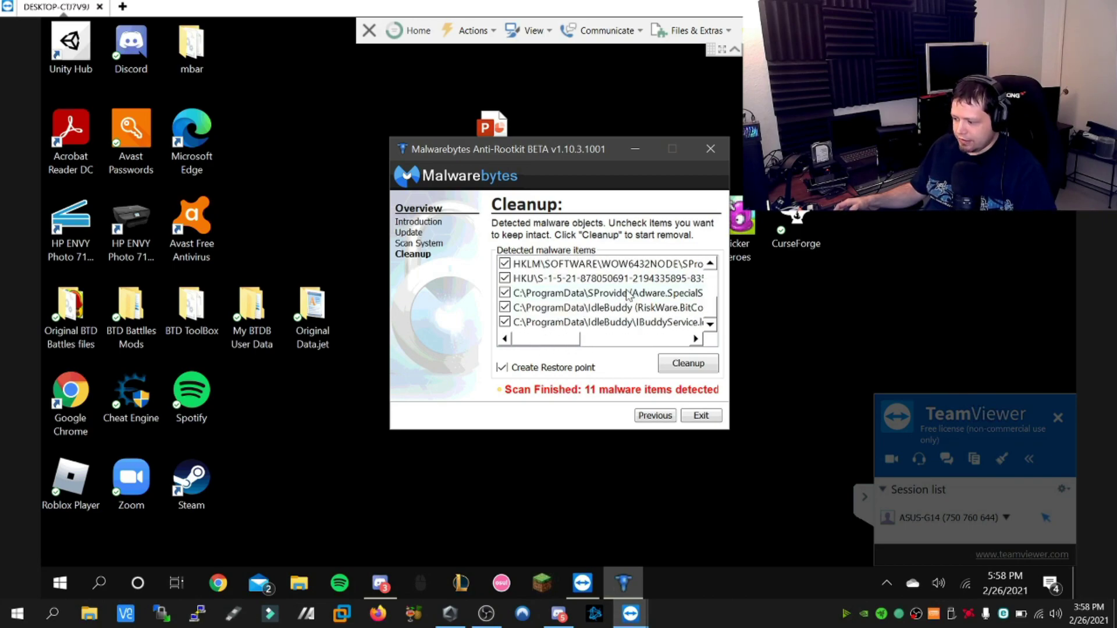
- Clean up all 11 detected items in MBAR, creating a restore point first
click(688, 364)
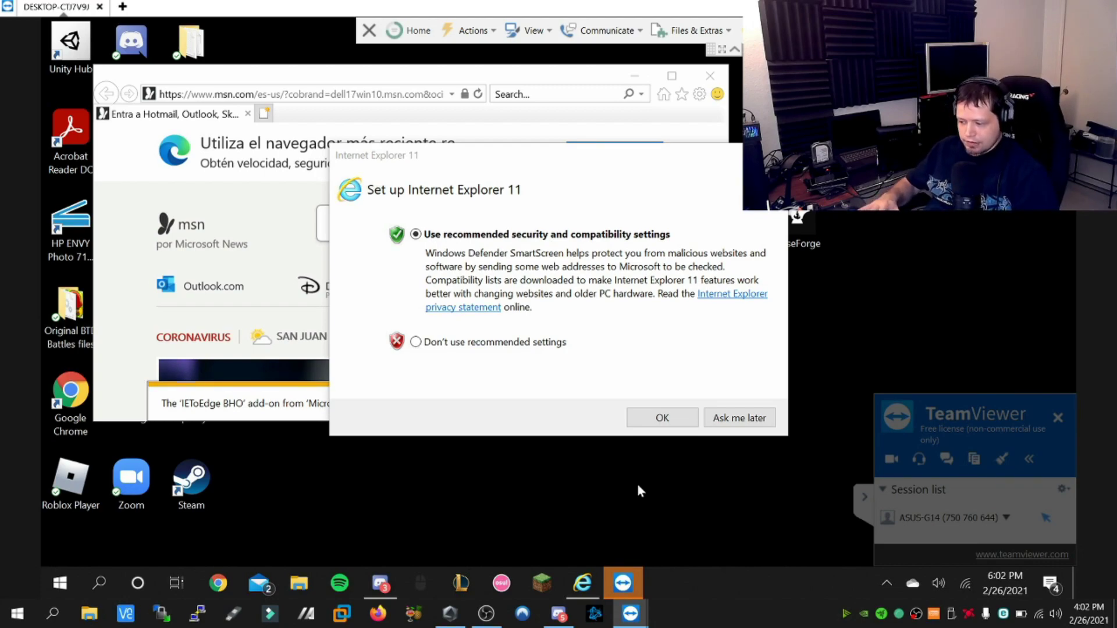
- Accept Internet Explorer 11's recommended security and compatibility settings
click(664, 418)
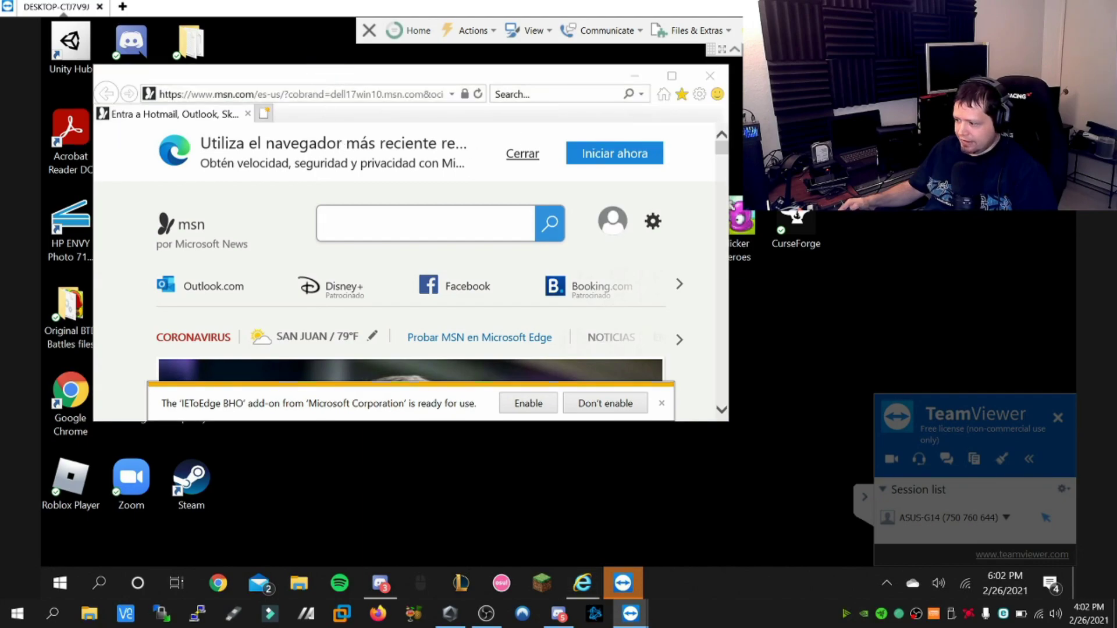
click(620, 230)
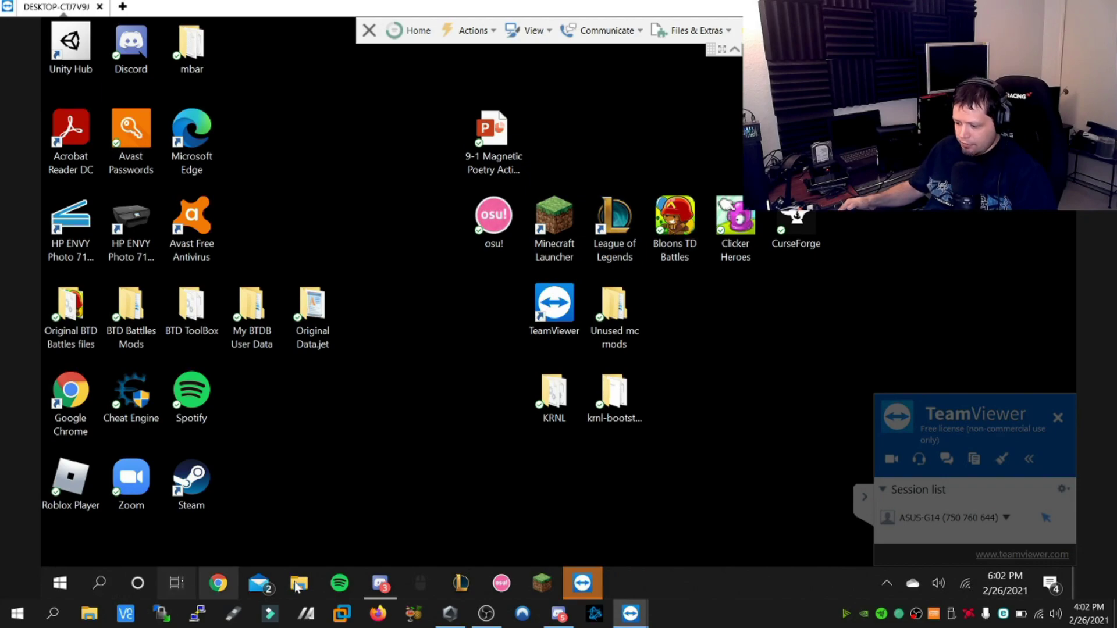
- Launch RogueKiller_setup from Downloads, allowing it through UAC with English as language
click(298, 584)
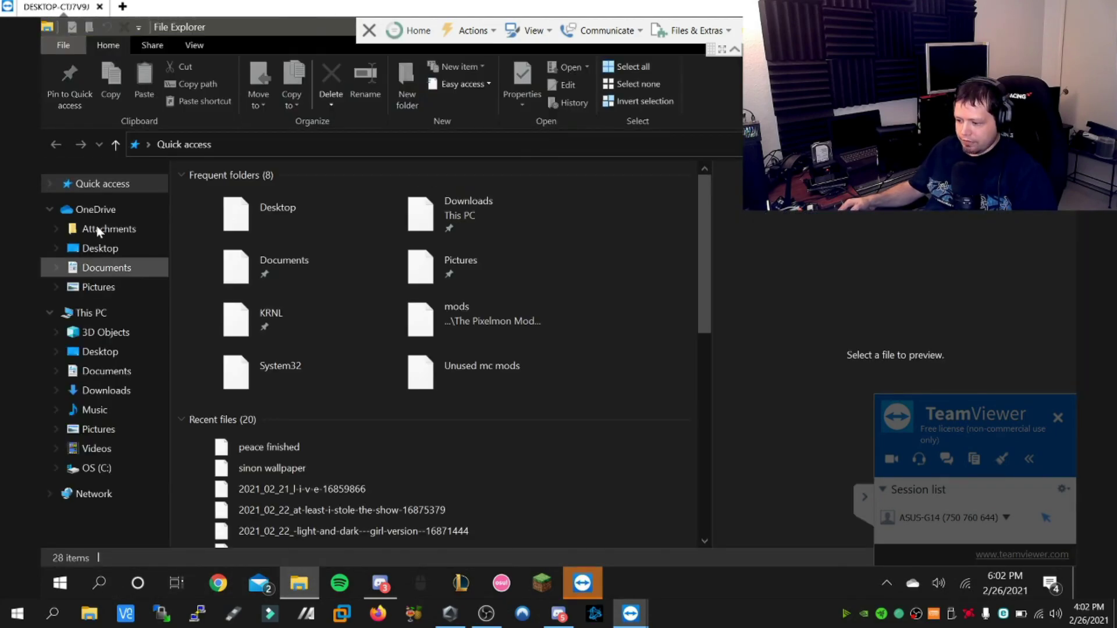
click(96, 391)
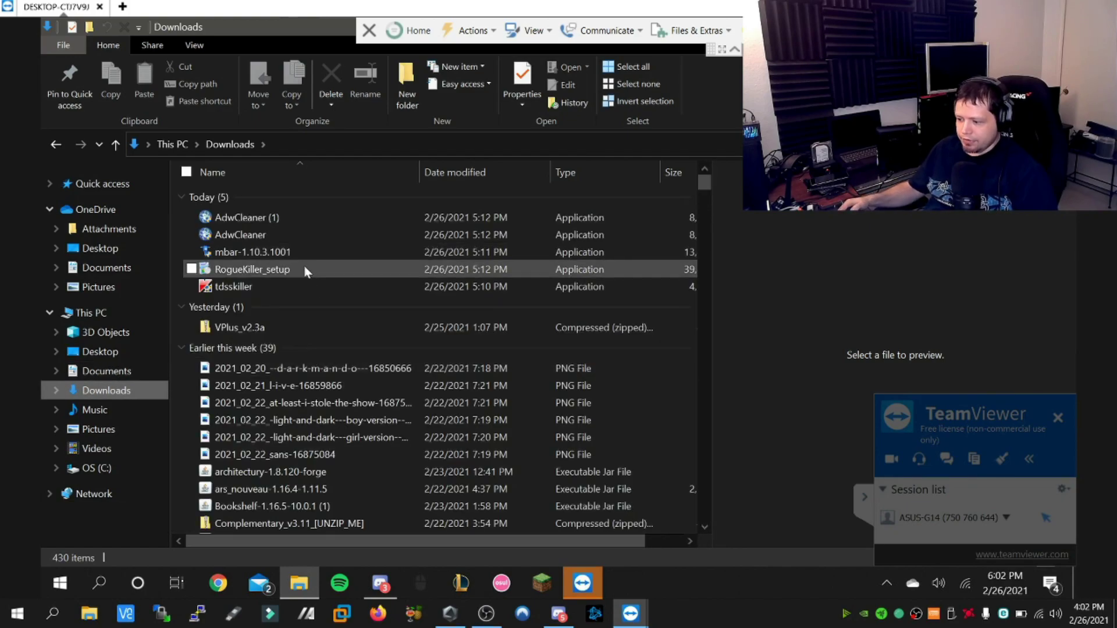
double_click(254, 268)
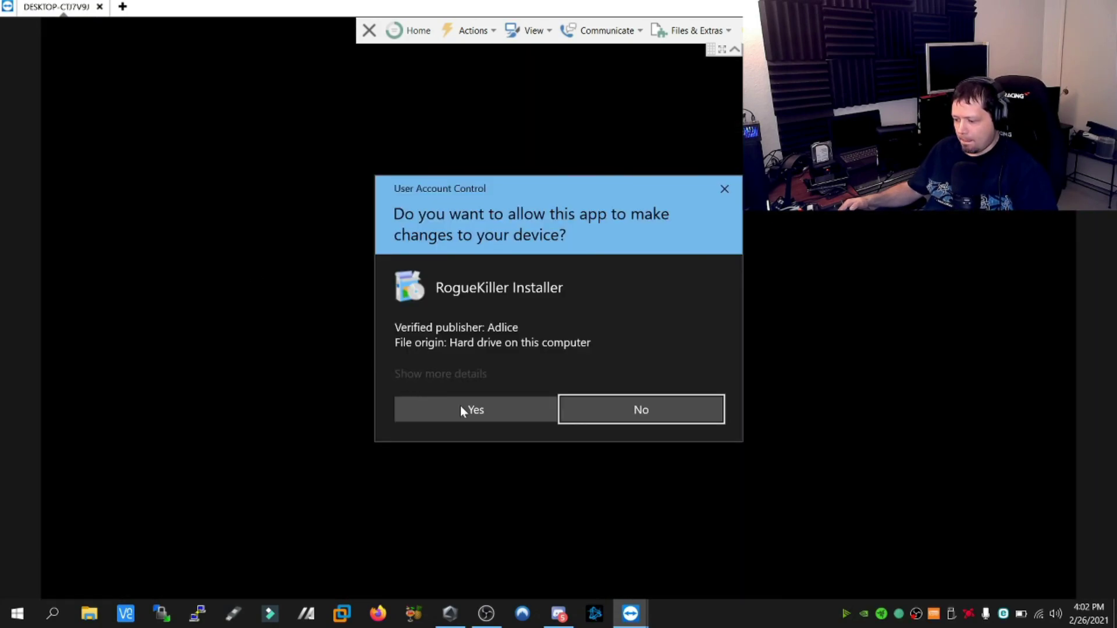
click(477, 409)
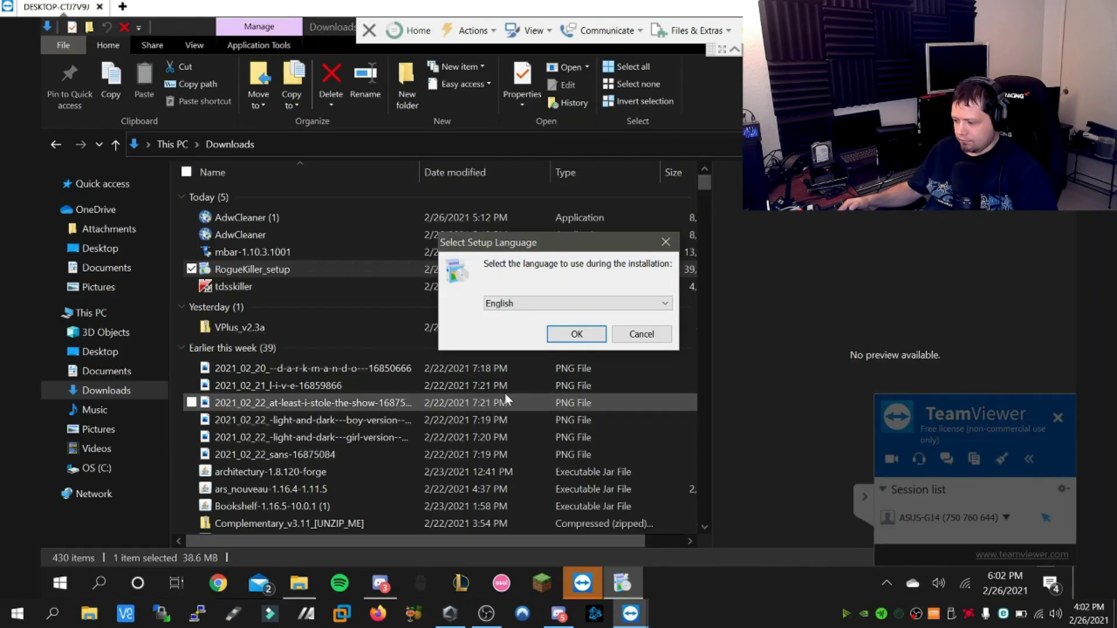
click(581, 334)
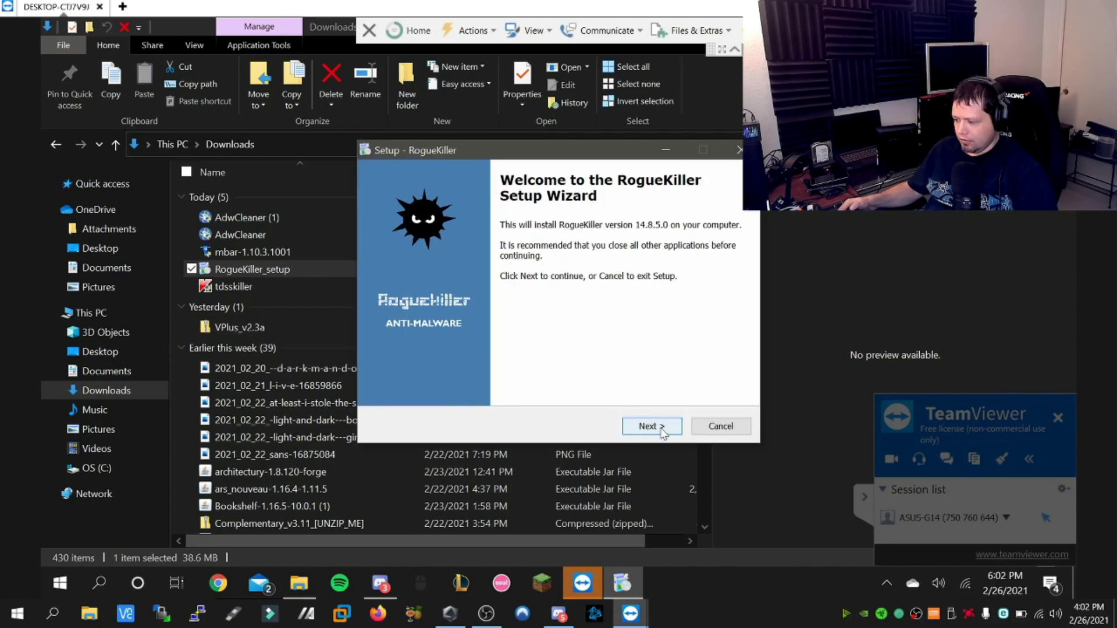
- Complete the RogueKiller setup wizard, accepting the licence and default start menu folder
click(661, 432)
click(650, 432)
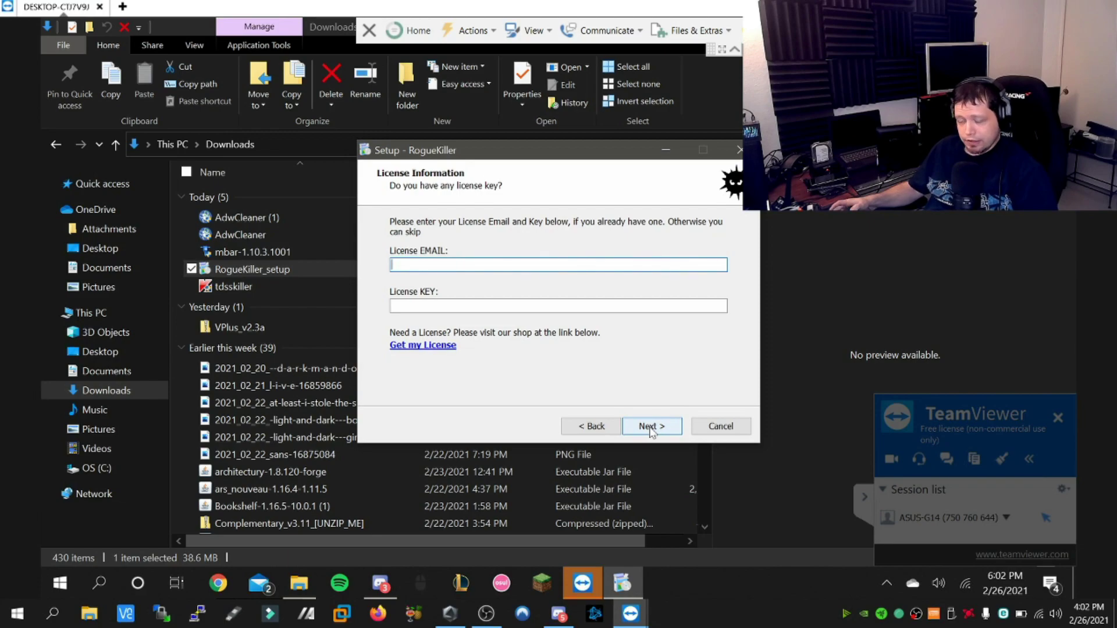
click(651, 432)
click(434, 377)
click(659, 430)
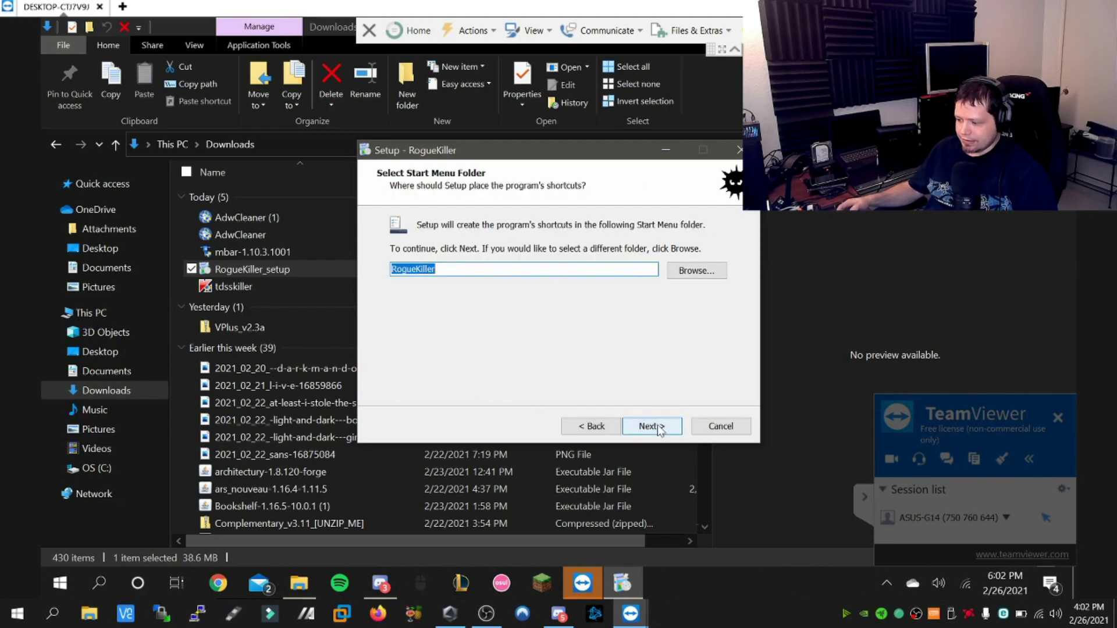
click(660, 431)
click(659, 429)
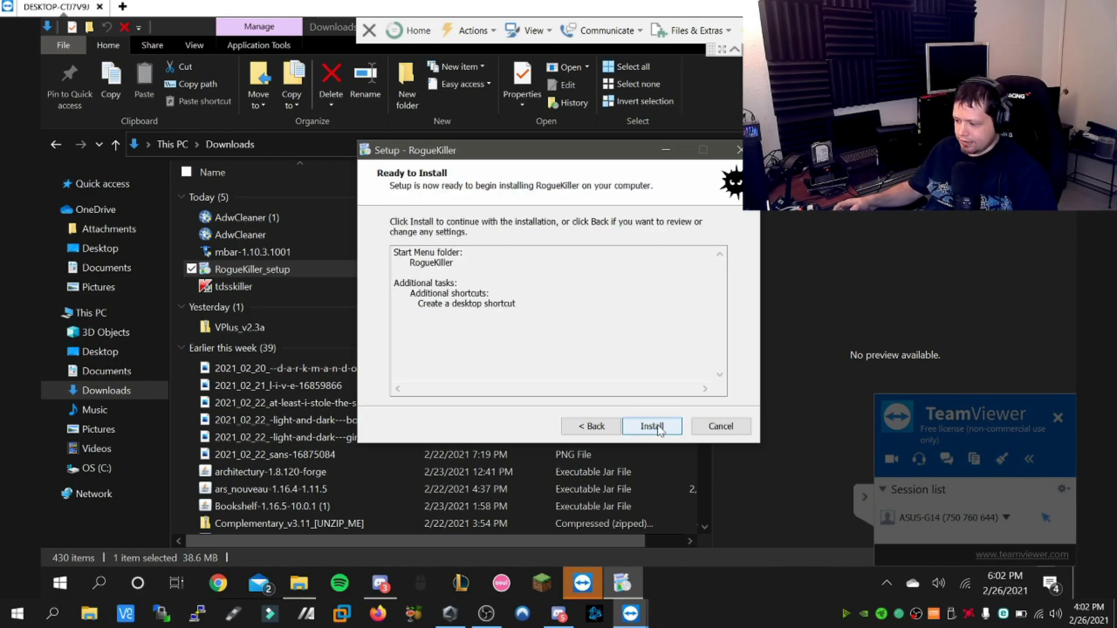
click(657, 425)
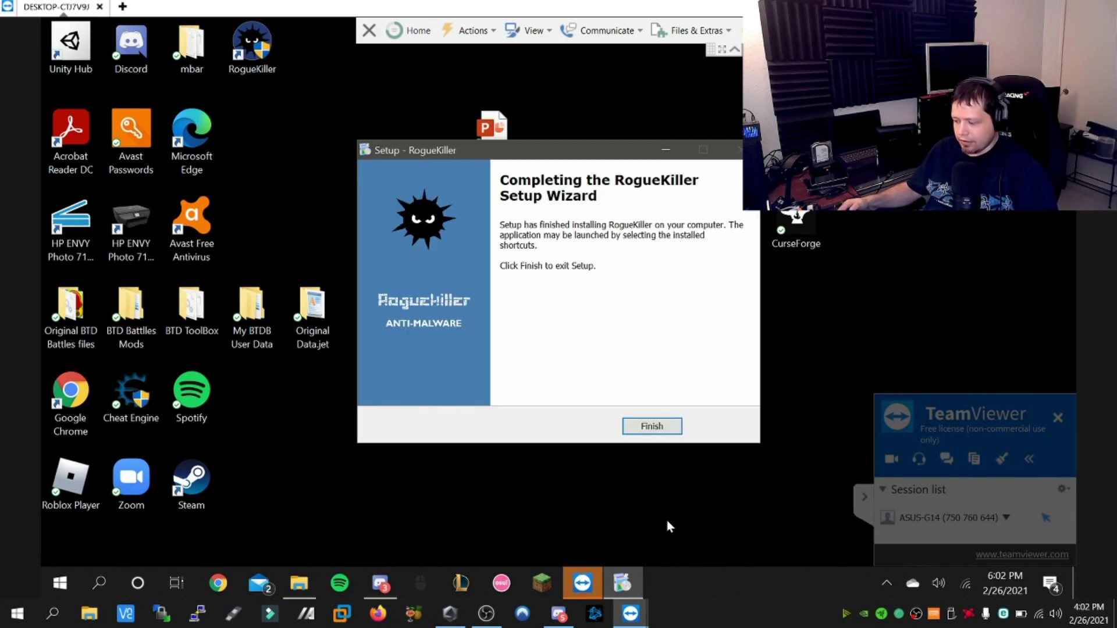
click(652, 426)
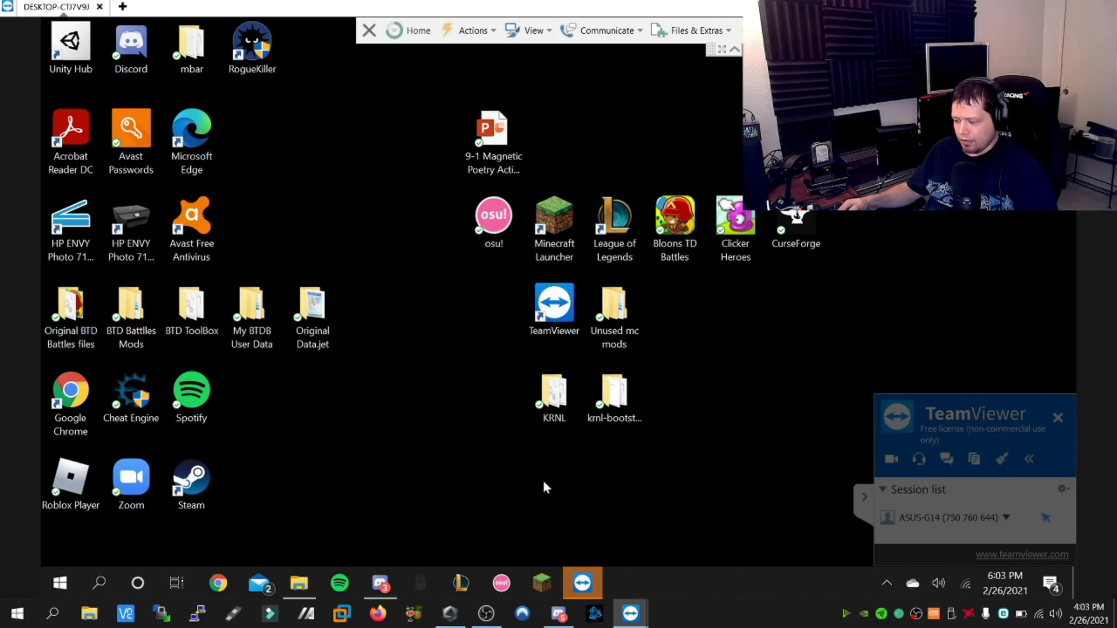
- Open and then close the RogueKiller thank-you page in Microsoft Edge
click(889, 584)
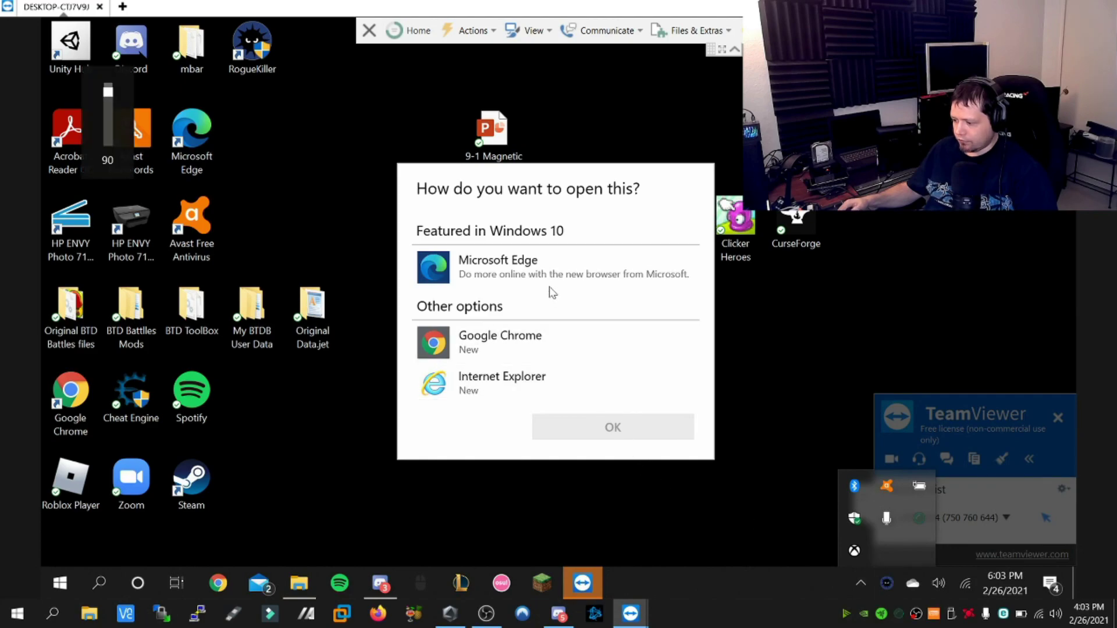
double_click(549, 271)
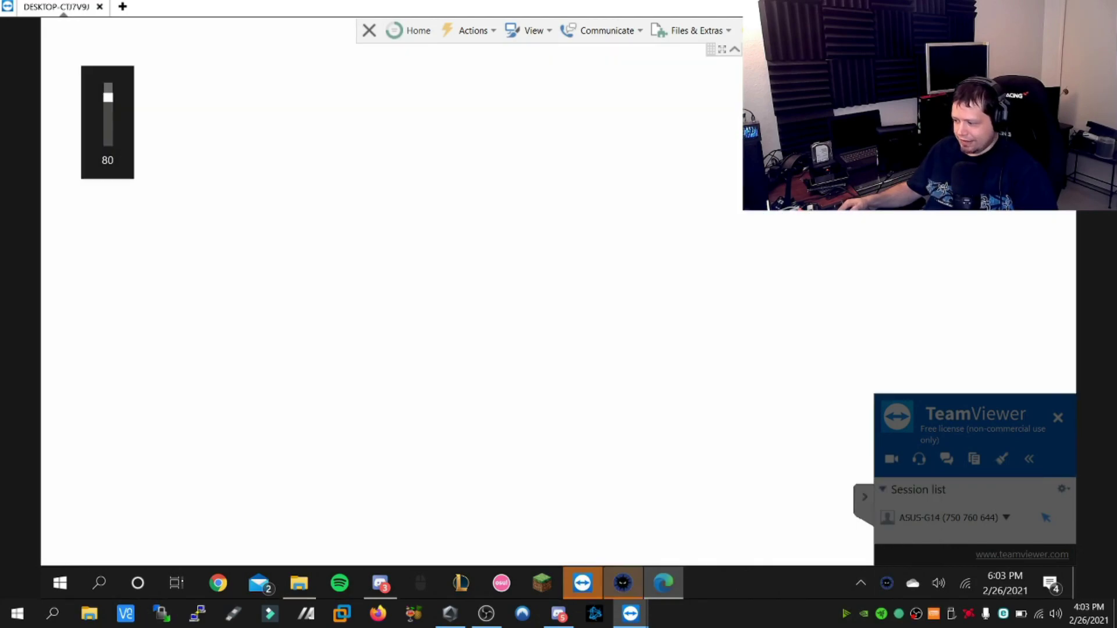
key(alt+F4)
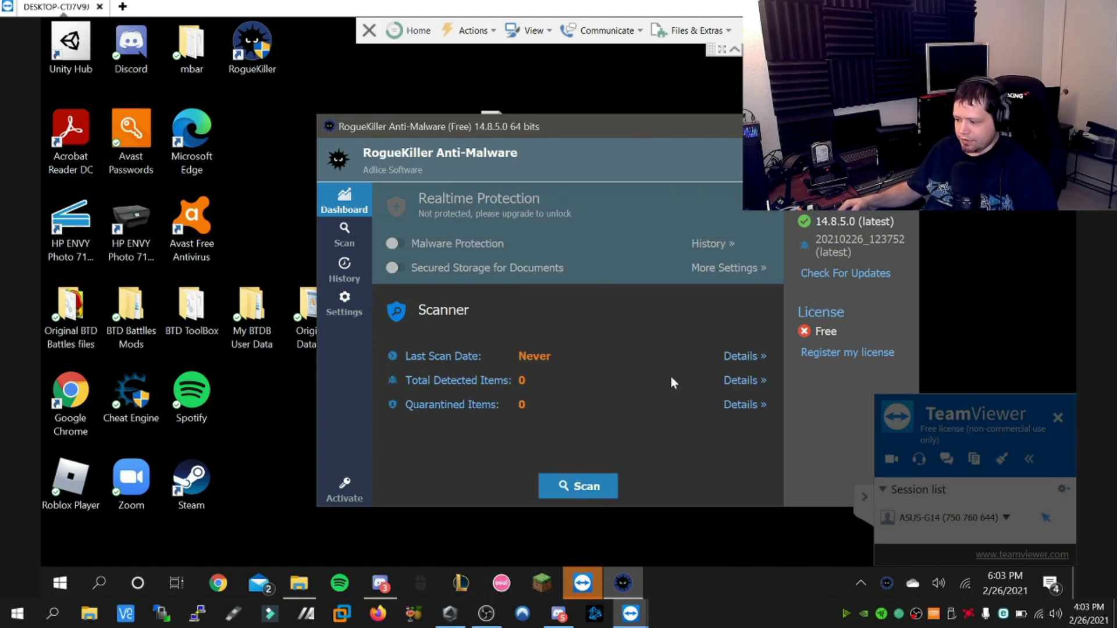
- Run RogueKiller's Standard Scan until it finishes with 8 items detected
click(582, 491)
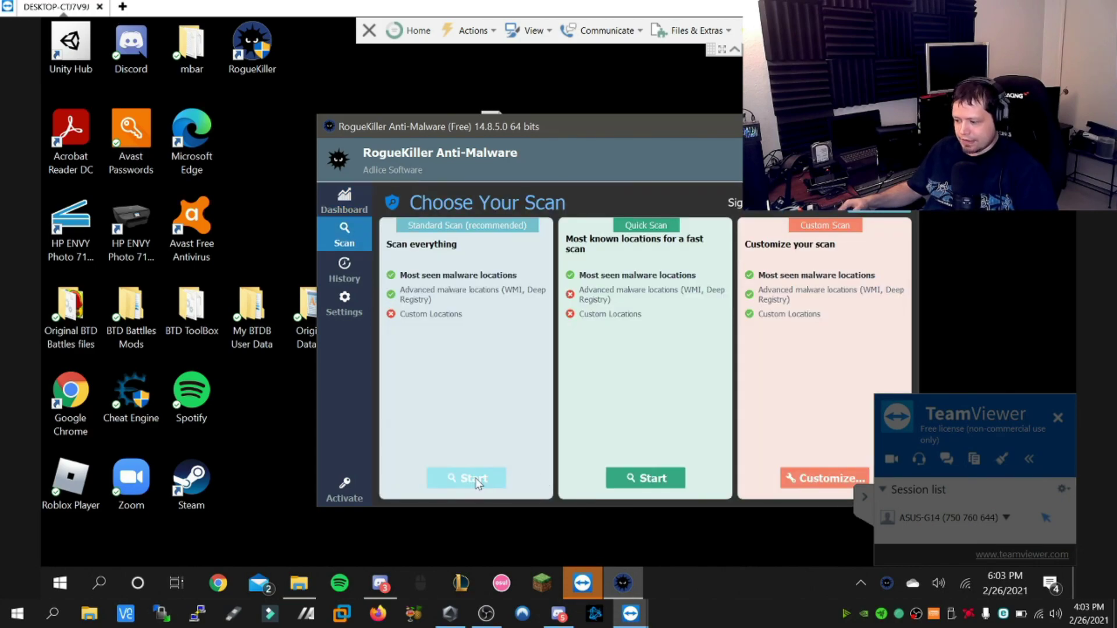
key(XF86AudioRaiseVolume)
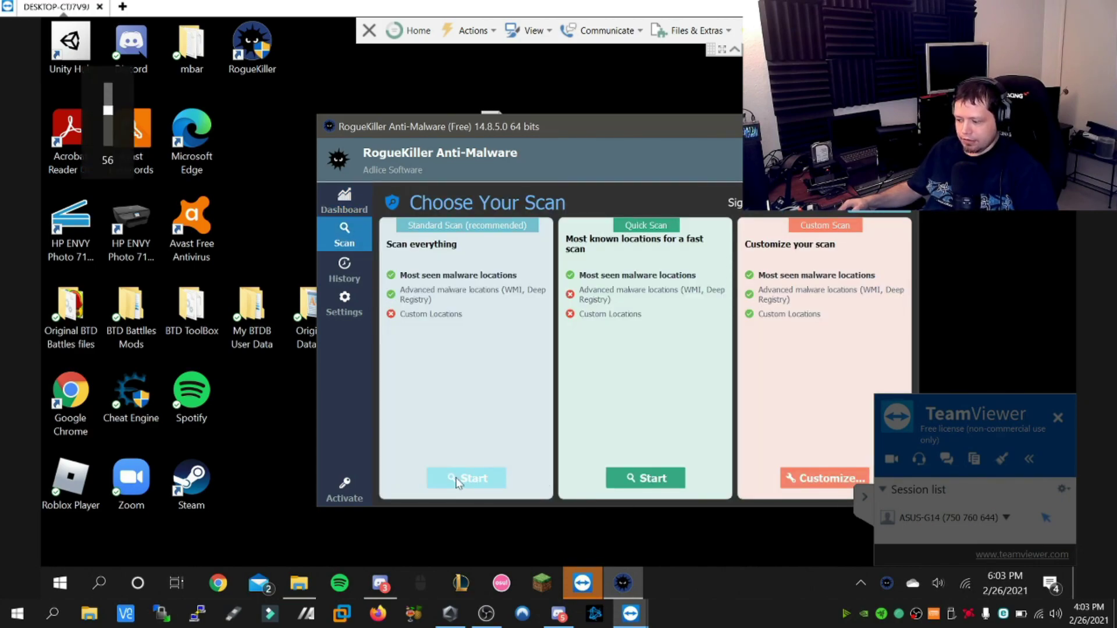
click(457, 481)
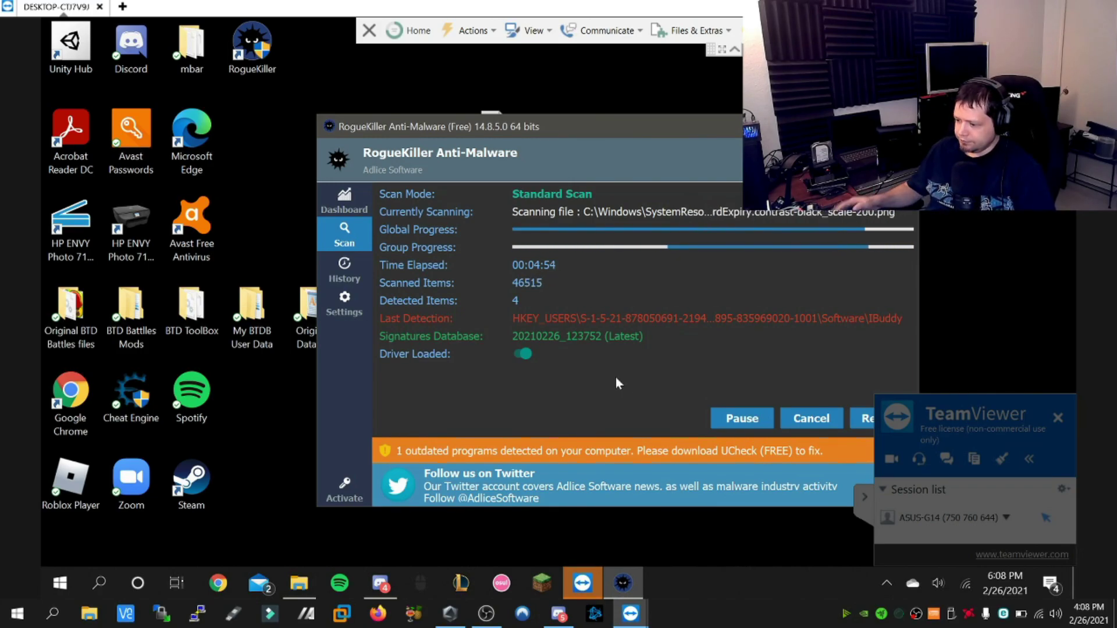
drag(580, 128, 365, 148)
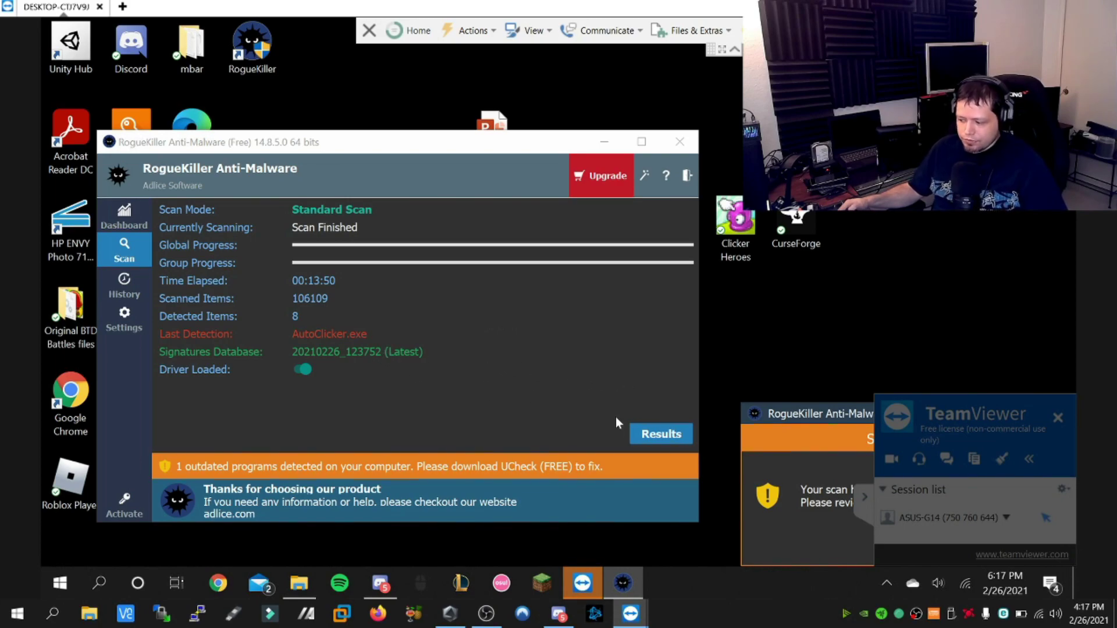
- Remove the eight detected threats, confirm each shows Deleted, and close RogueKiller
click(669, 435)
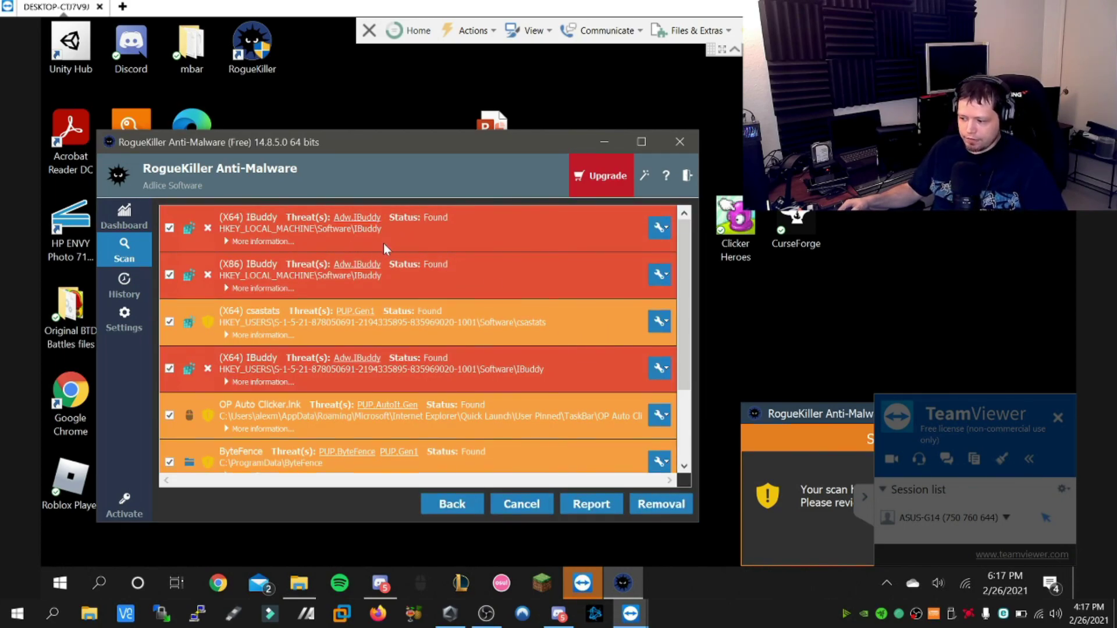
scroll(472, 248, down, 2)
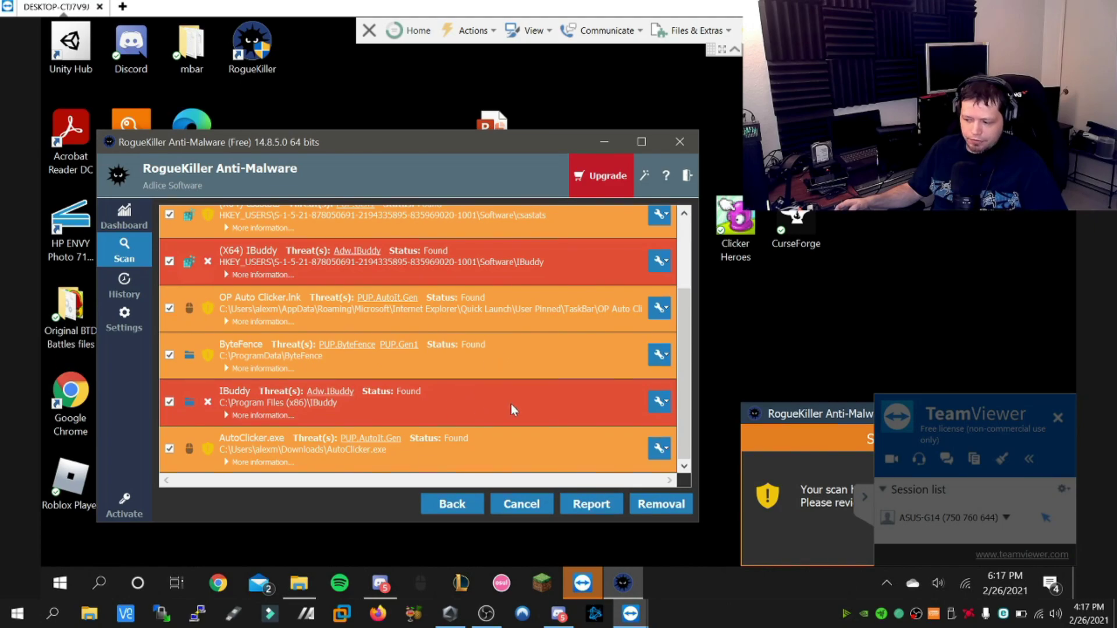
scroll(534, 375, up, 2)
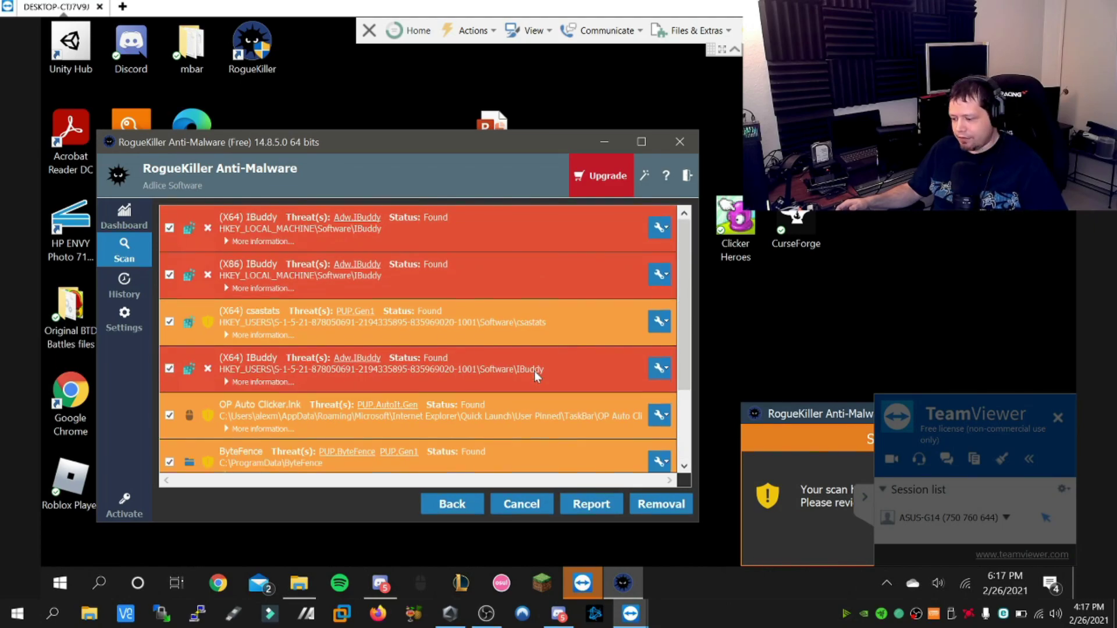
click(653, 506)
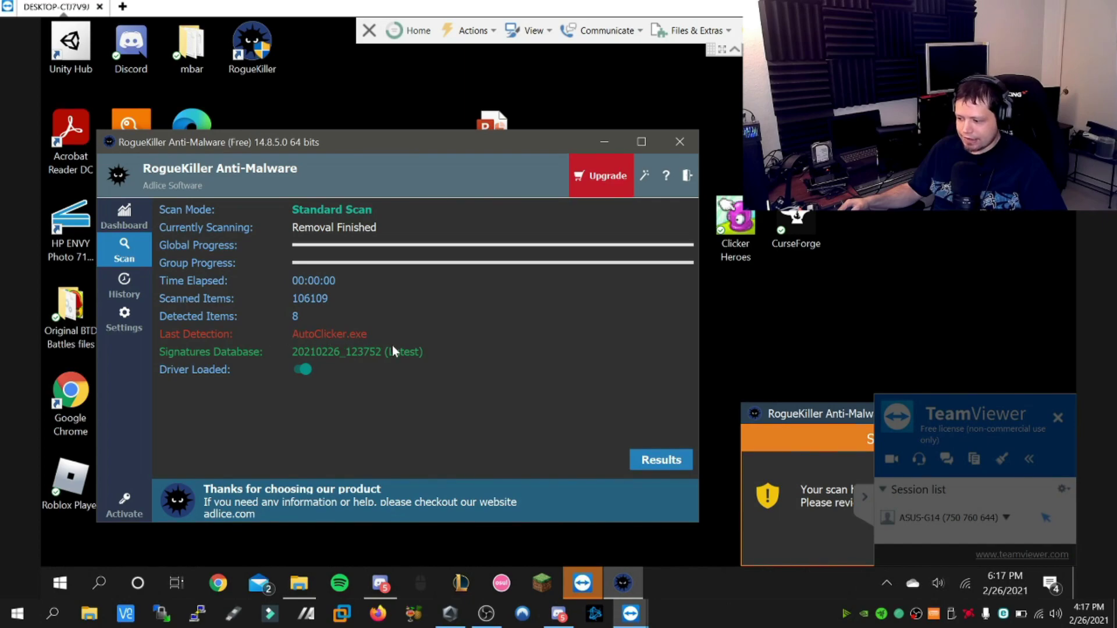
click(662, 460)
scroll(518, 288, down, 2)
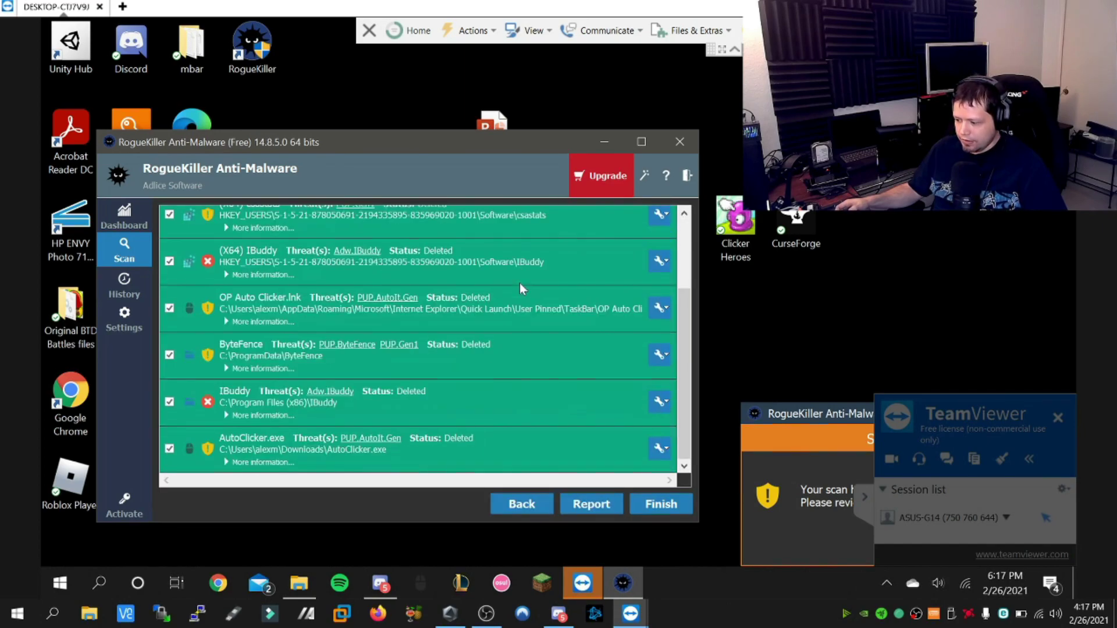
click(668, 508)
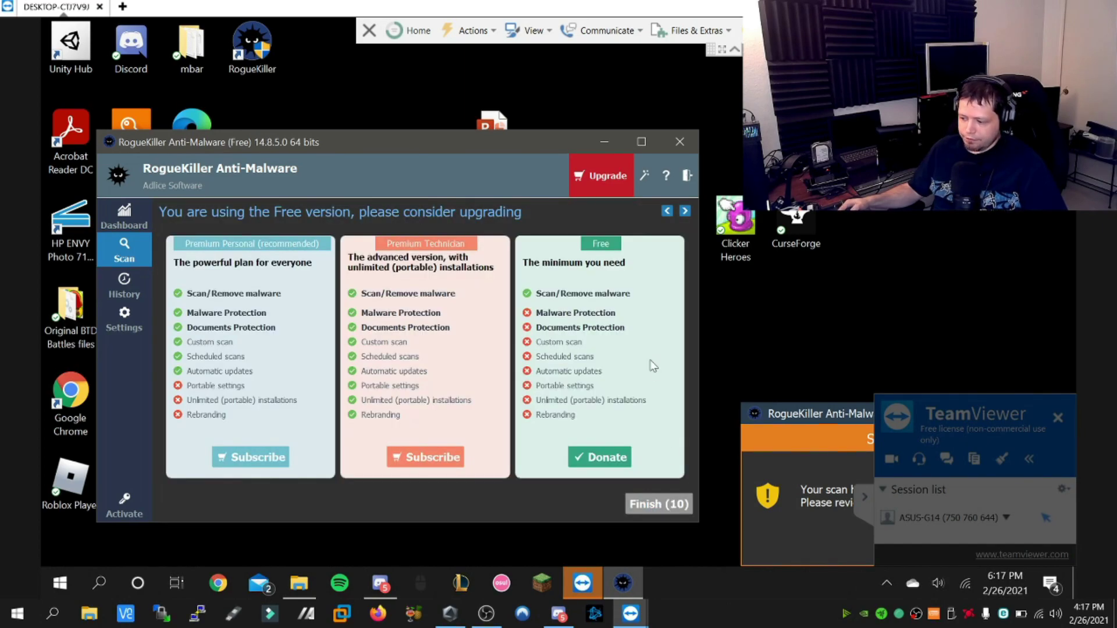
click(680, 142)
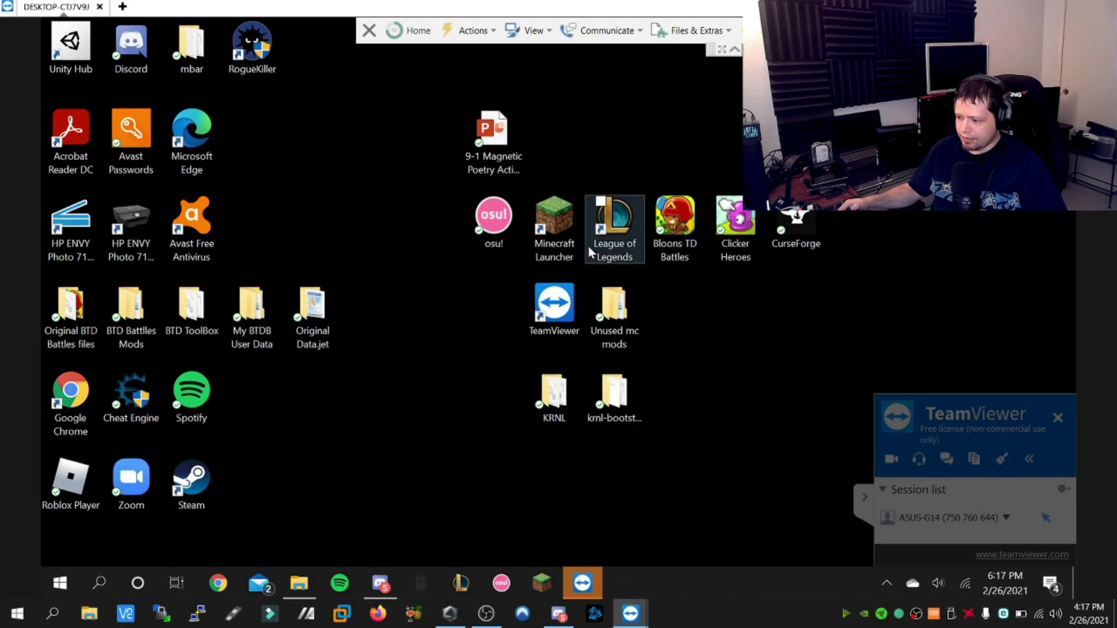
- Launch AdwCleaner from the Downloads folder, allowing it through UAC
click(299, 584)
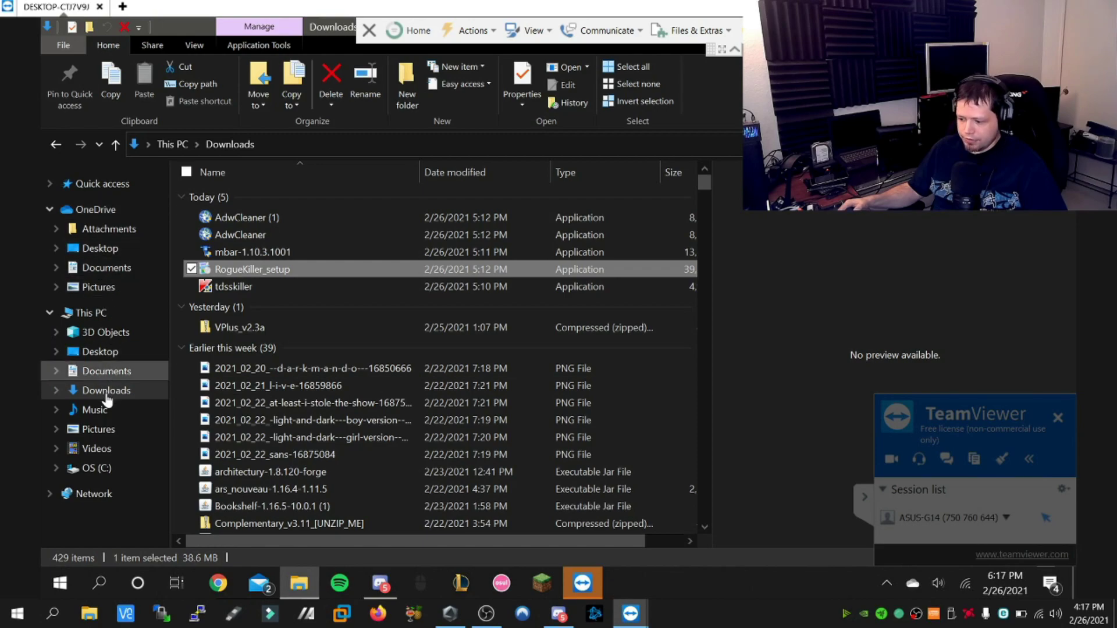
click(230, 350)
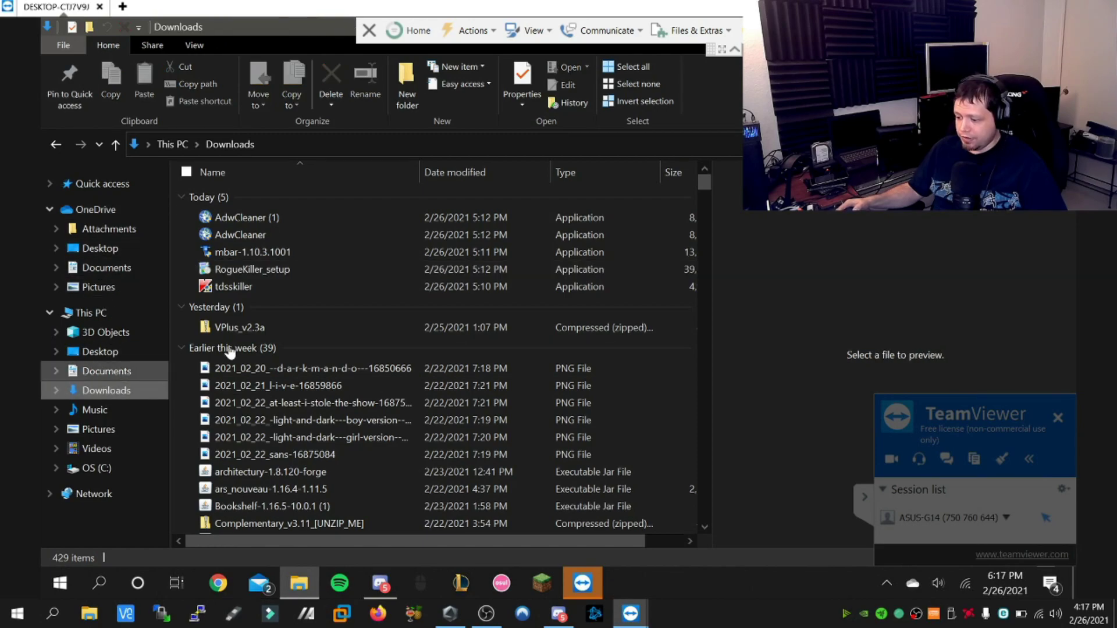
click(243, 236)
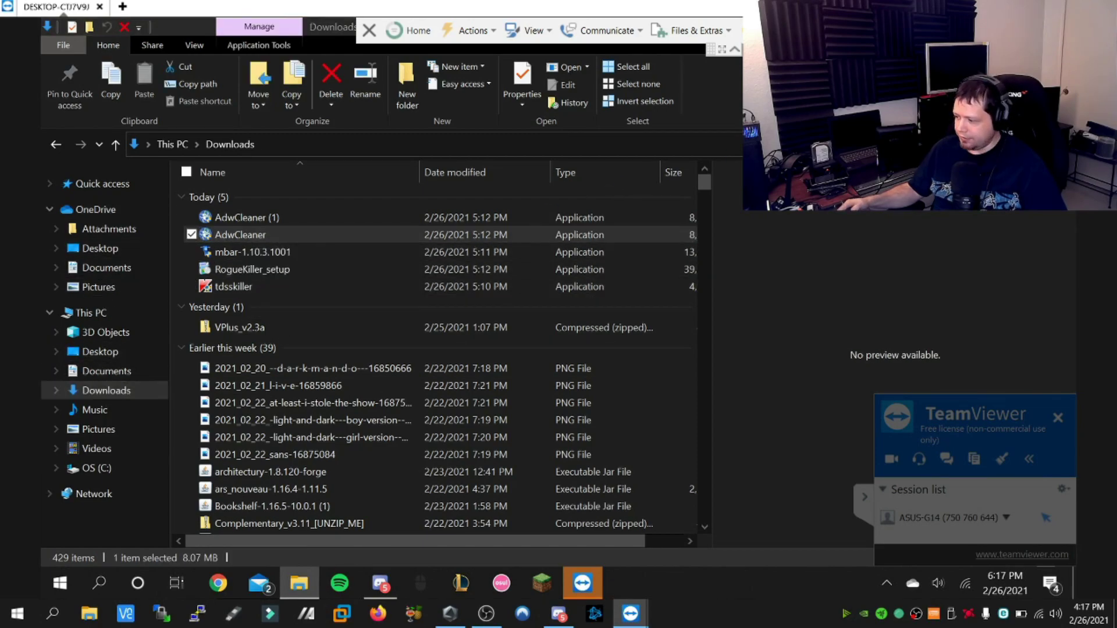
double_click(244, 235)
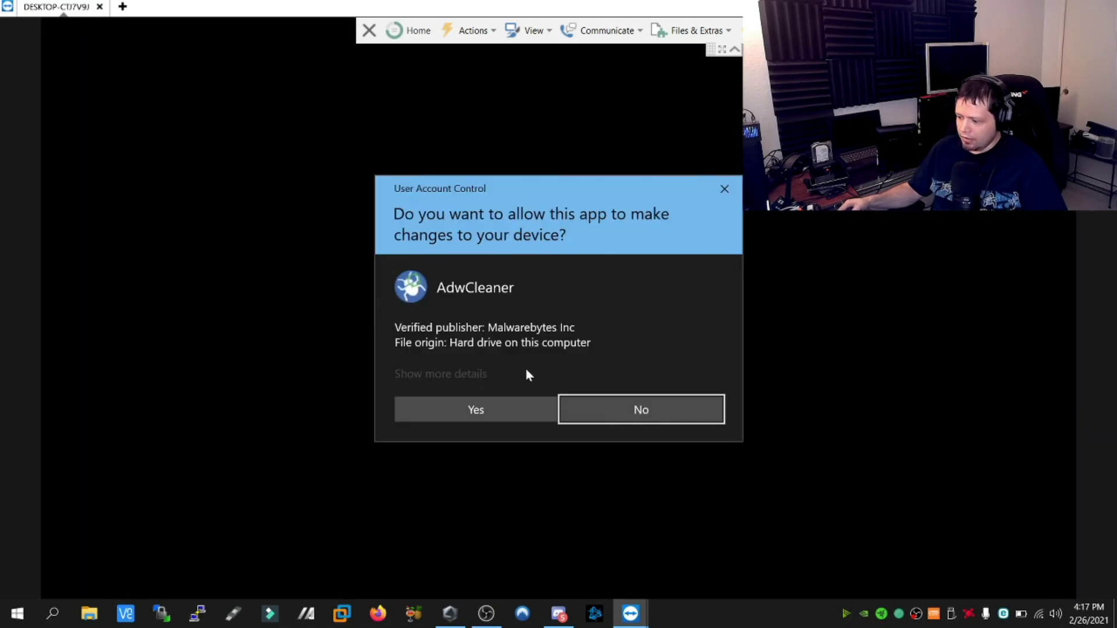
click(478, 410)
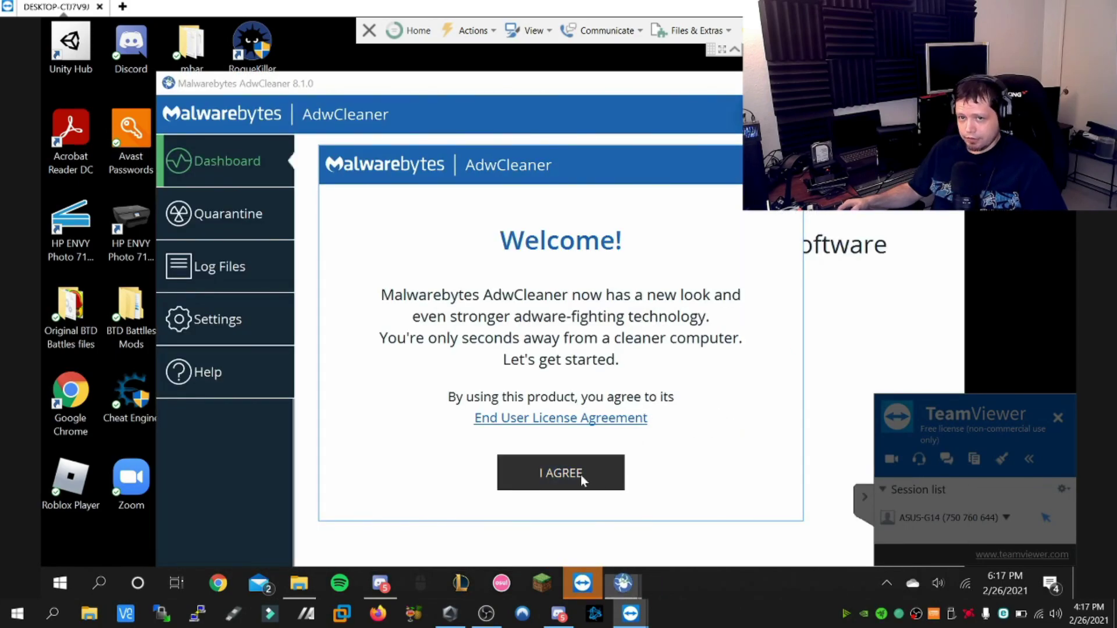
- Accept the AdwCleaner licence and run a scan, finding 4 TheBrightTag items
click(581, 476)
click(632, 308)
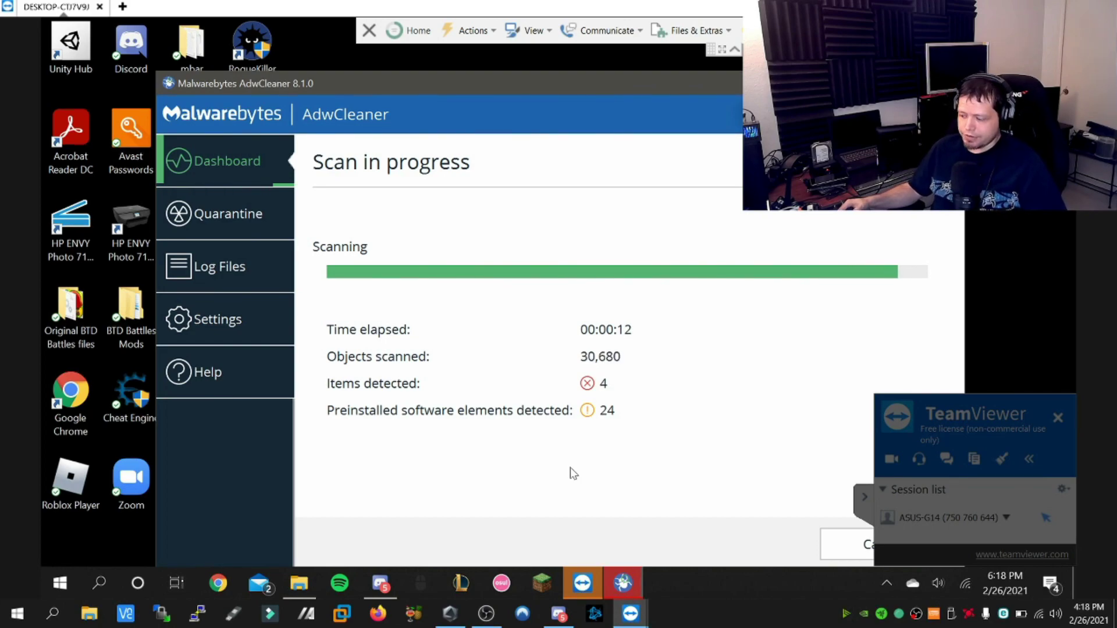
drag(592, 93, 473, 84)
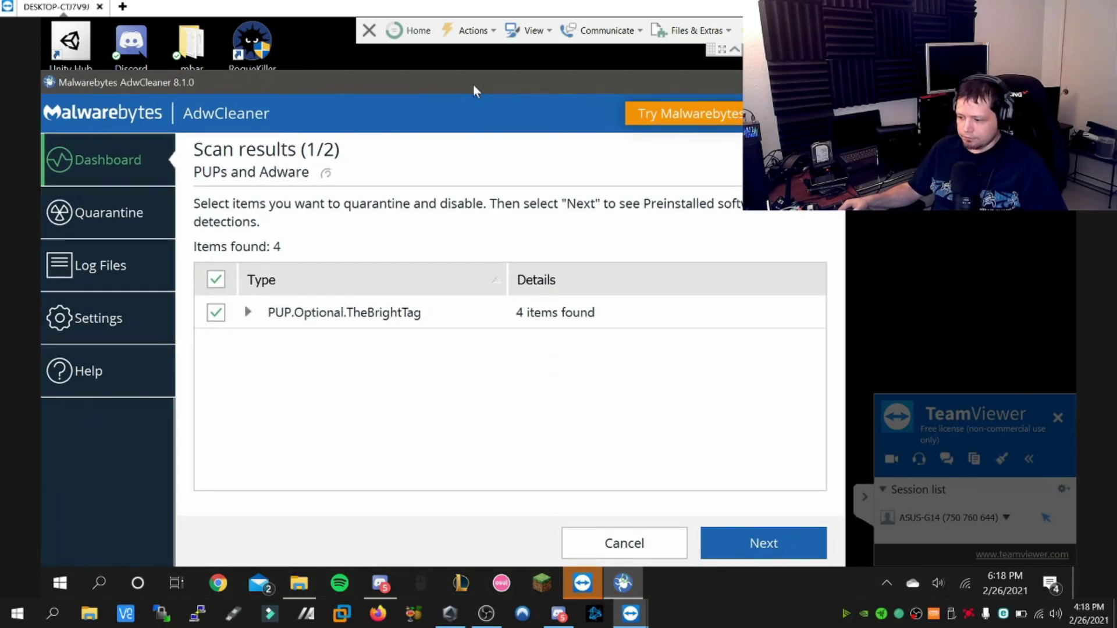
- Quarantine the four TheBrightTag registry keys plus DellSupportAssistAgent and SmartByte
click(247, 313)
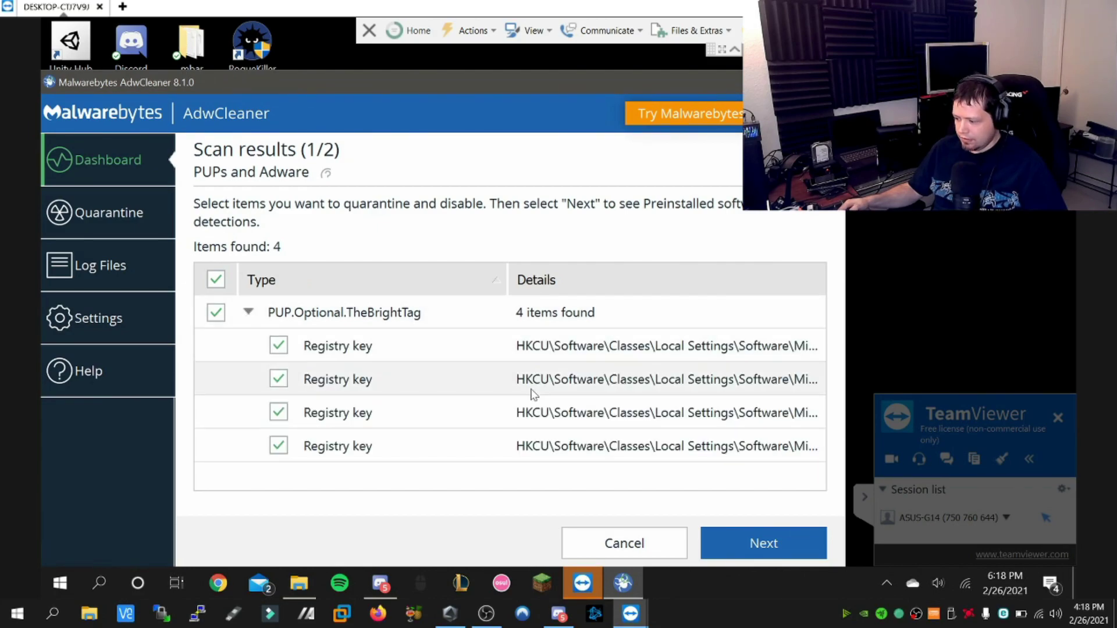
click(755, 547)
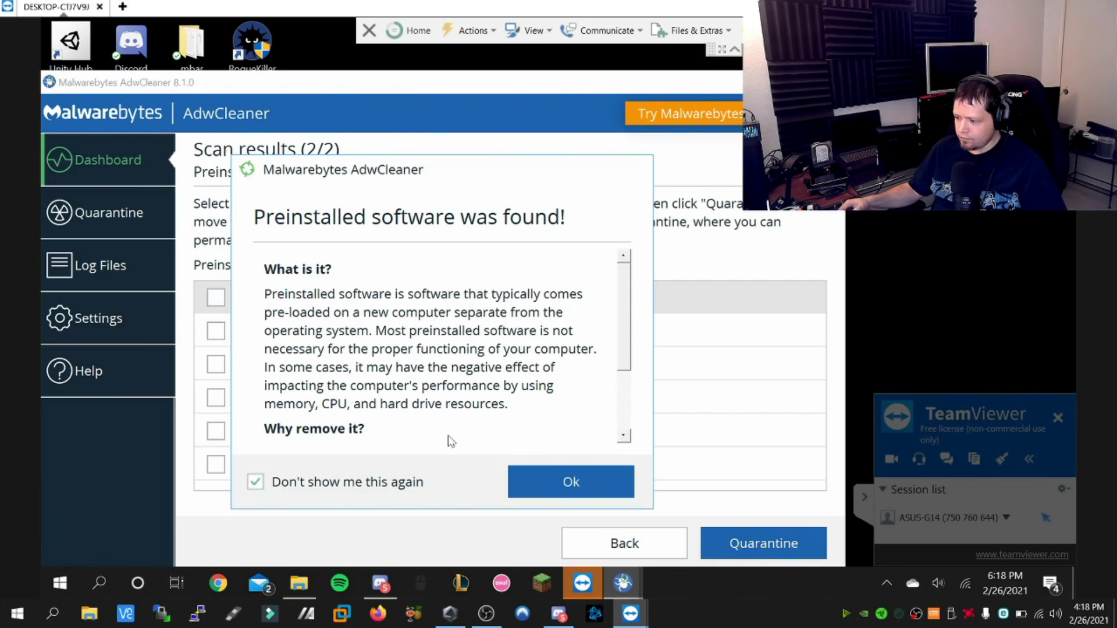
click(570, 482)
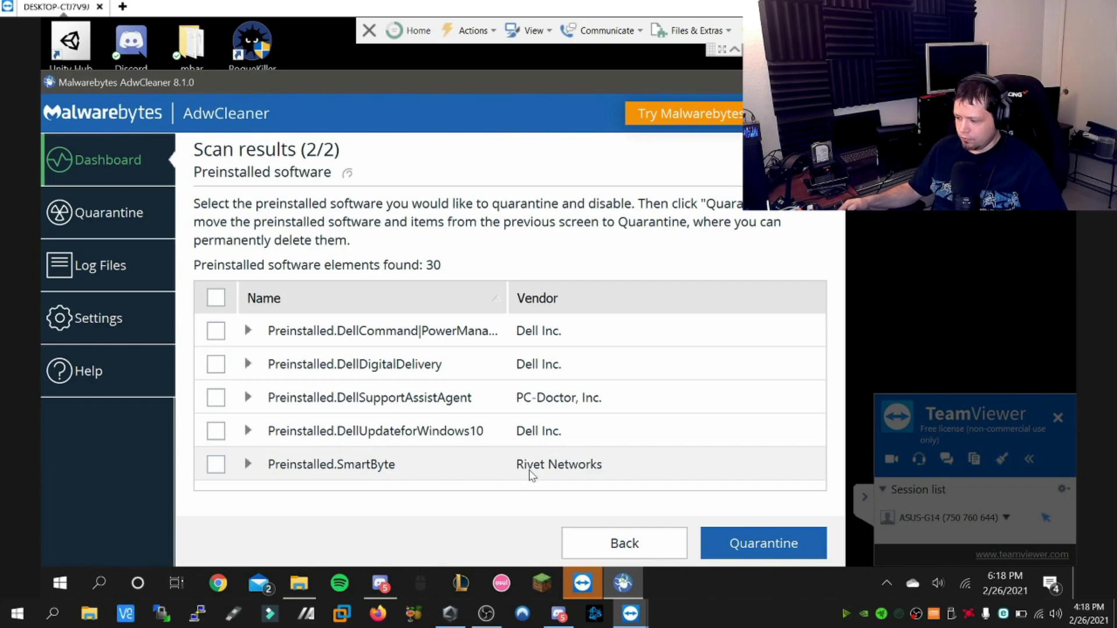
click(216, 398)
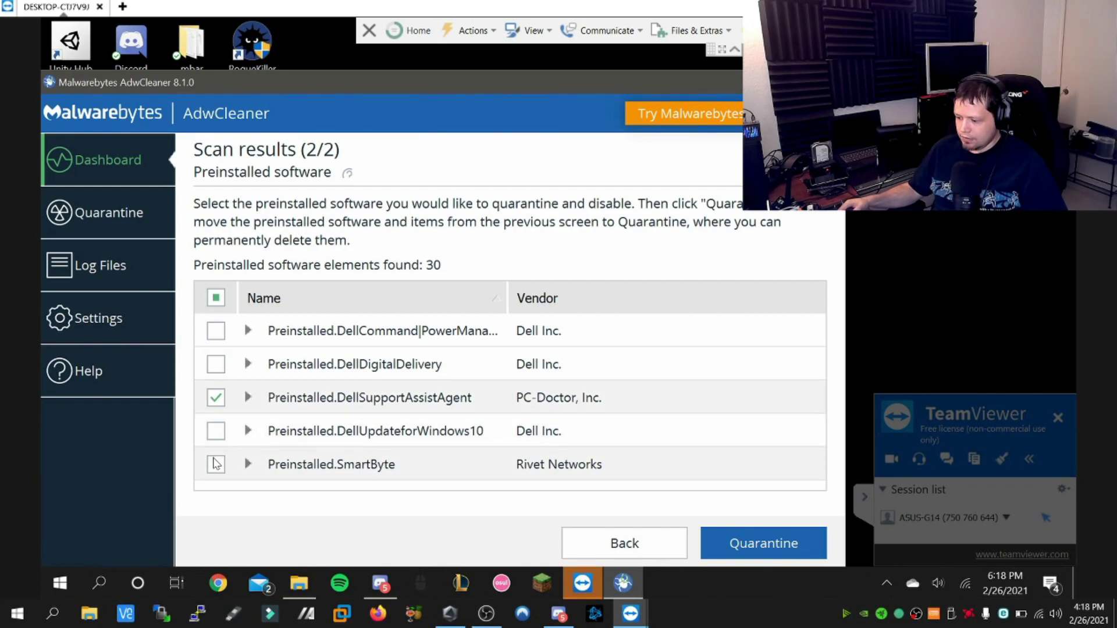
click(216, 464)
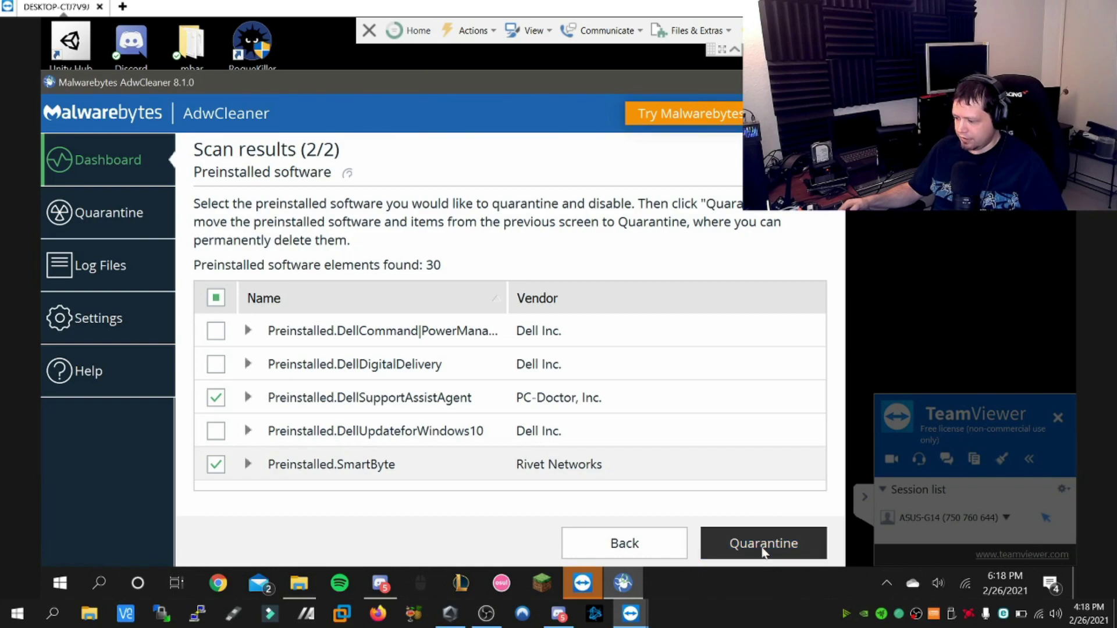
click(764, 547)
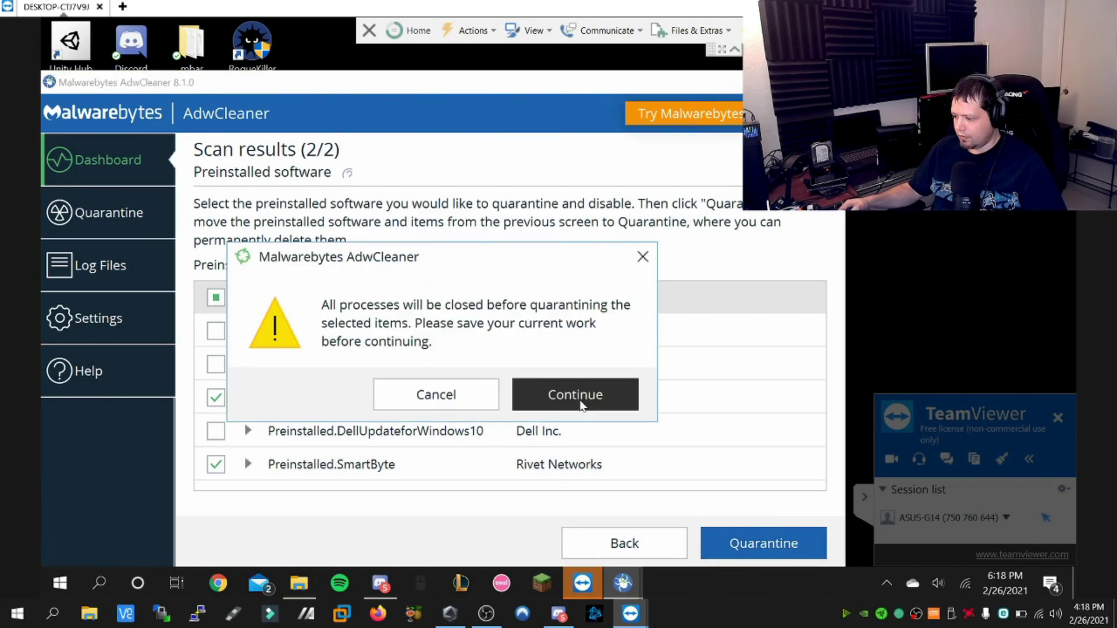
click(580, 403)
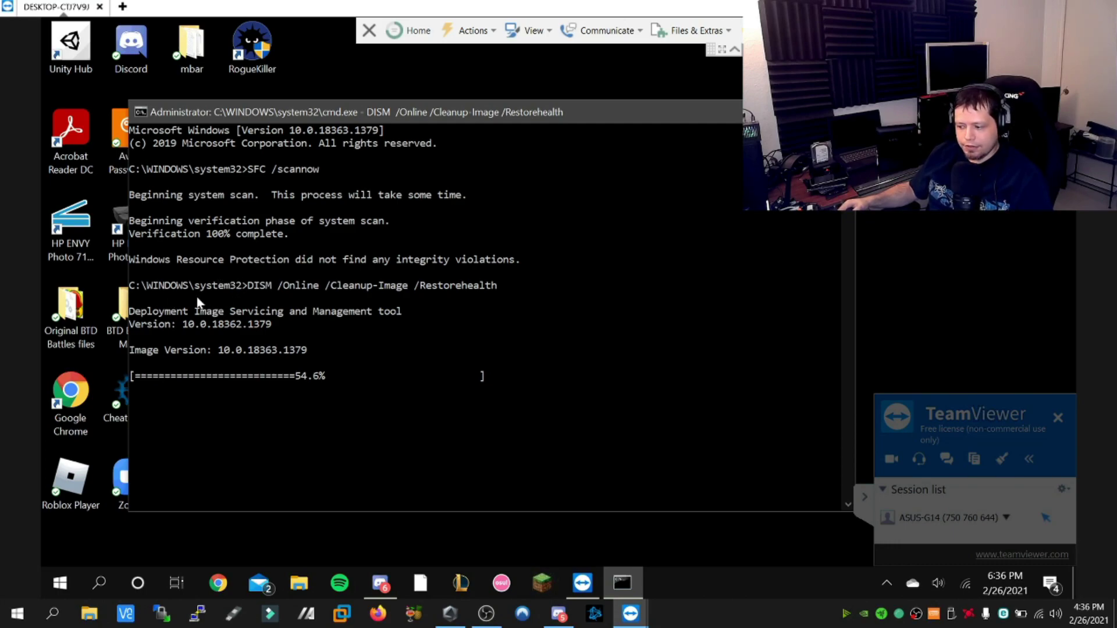
- Select and then deselect the DISM command text while RestoreHealth runs to about 54.7%
drag(250, 288, 497, 291)
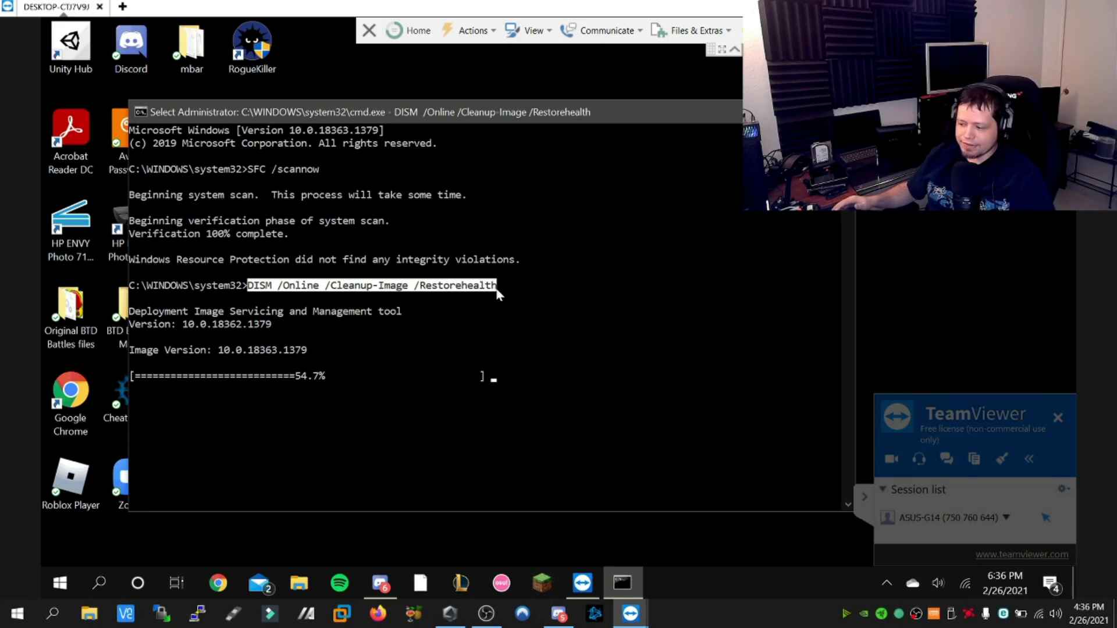
click(492, 322)
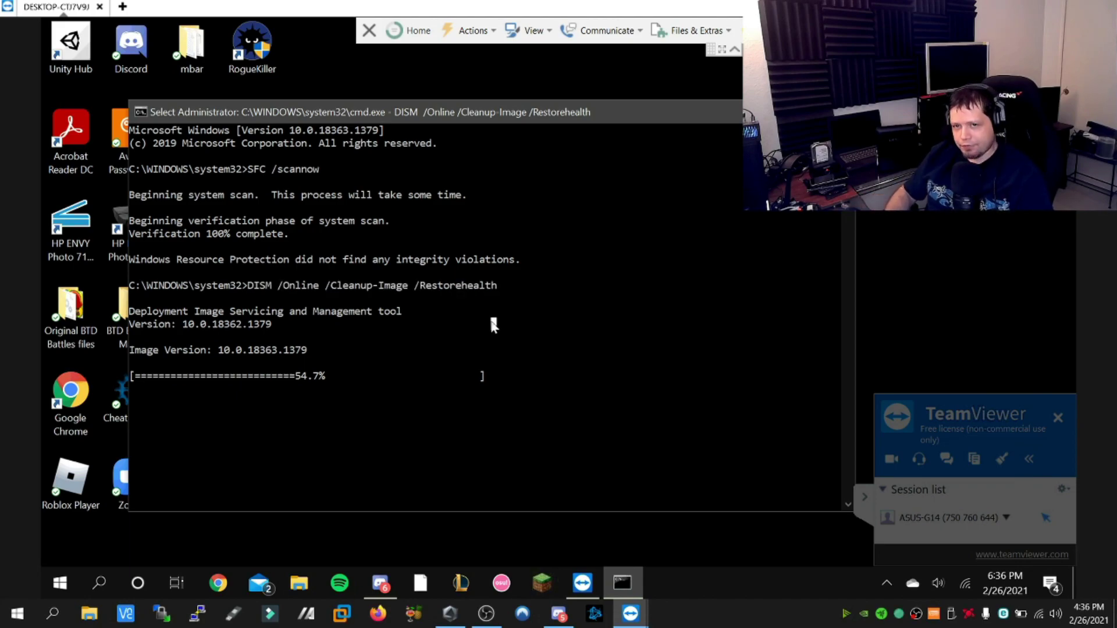